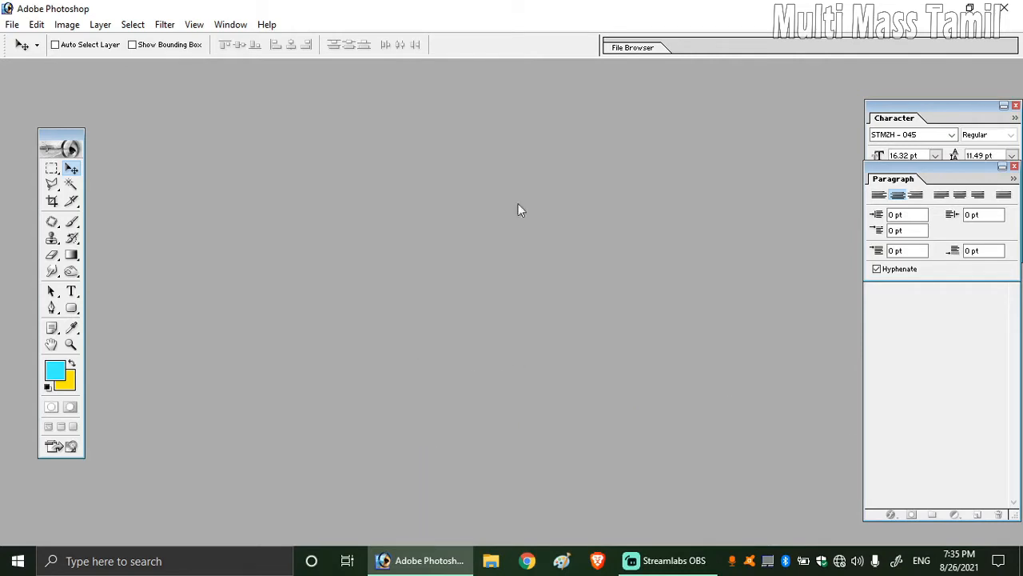
Step: Close the Paragraph and Character panels and reposition the Layers panel higher in the workspace
click(1015, 167)
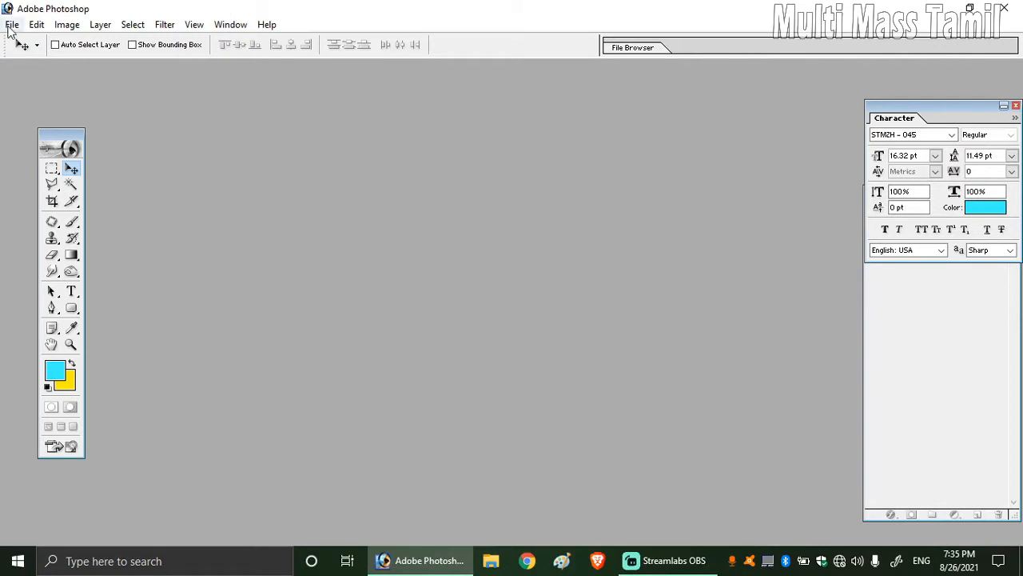
click(12, 25)
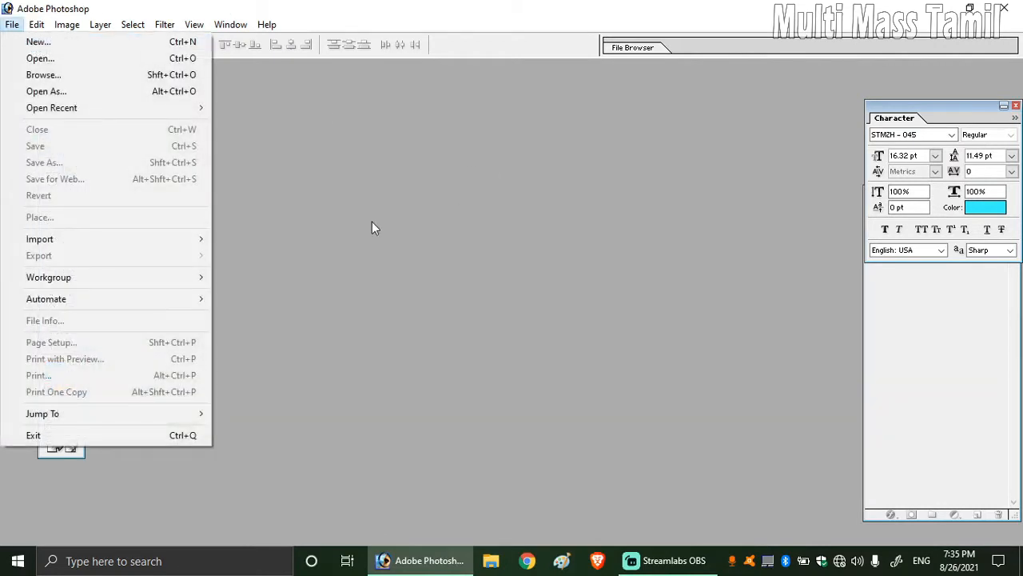
click(565, 214)
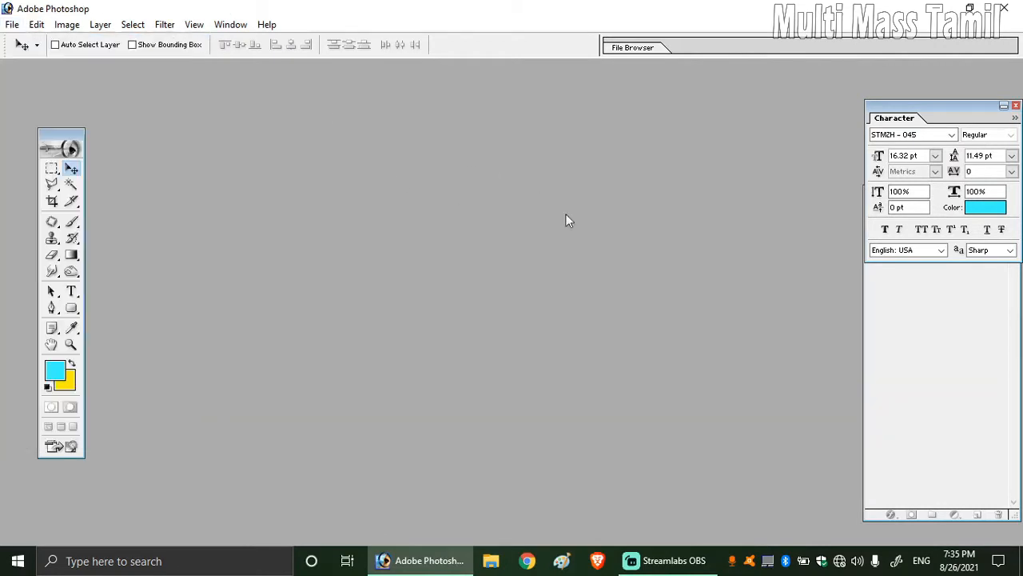
click(1015, 107)
drag(901, 192, 936, 117)
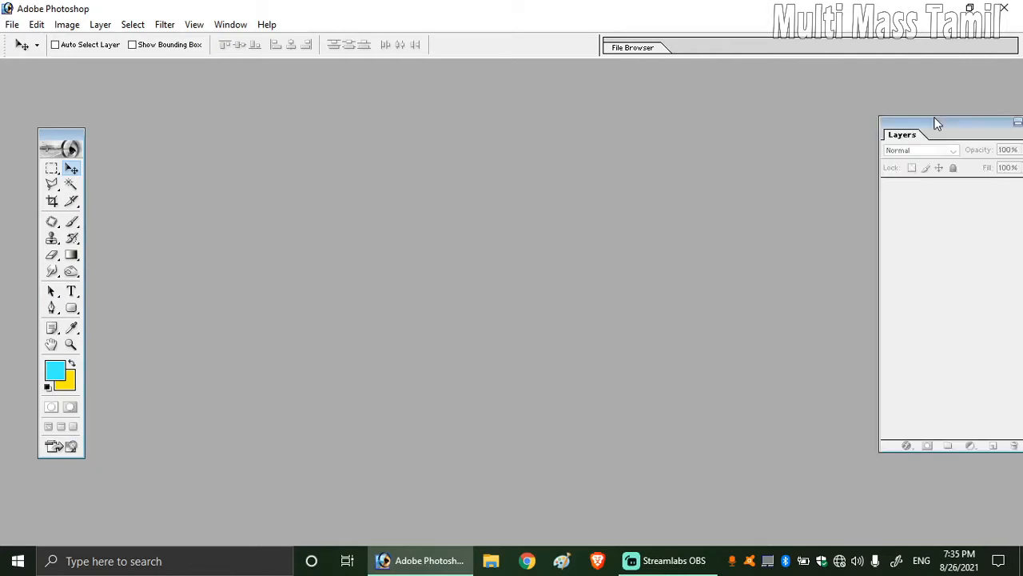
Step: Hide the Layers panel, show it again, and move it fully into the visible workspace
click(194, 24)
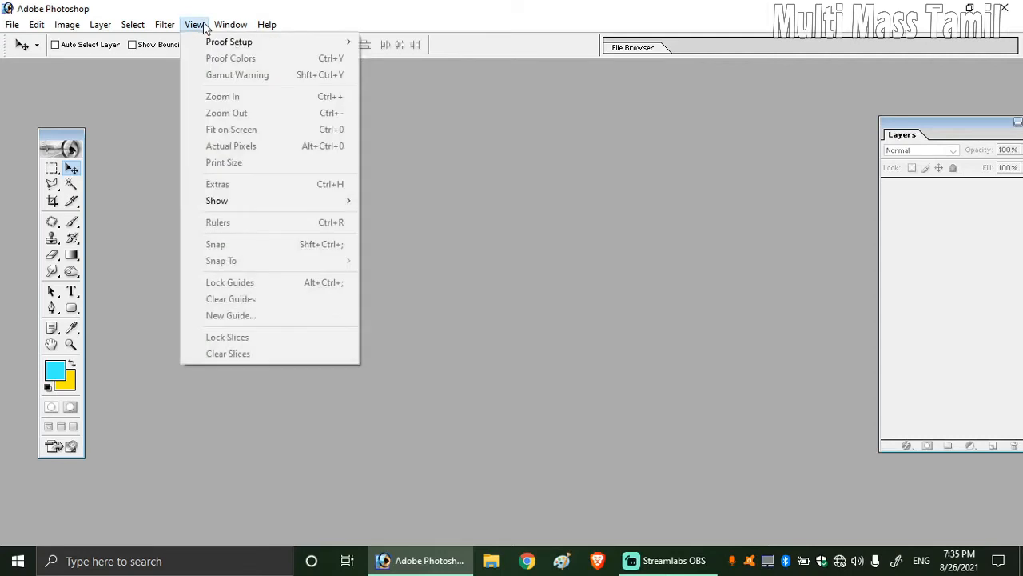
click(195, 24)
click(231, 25)
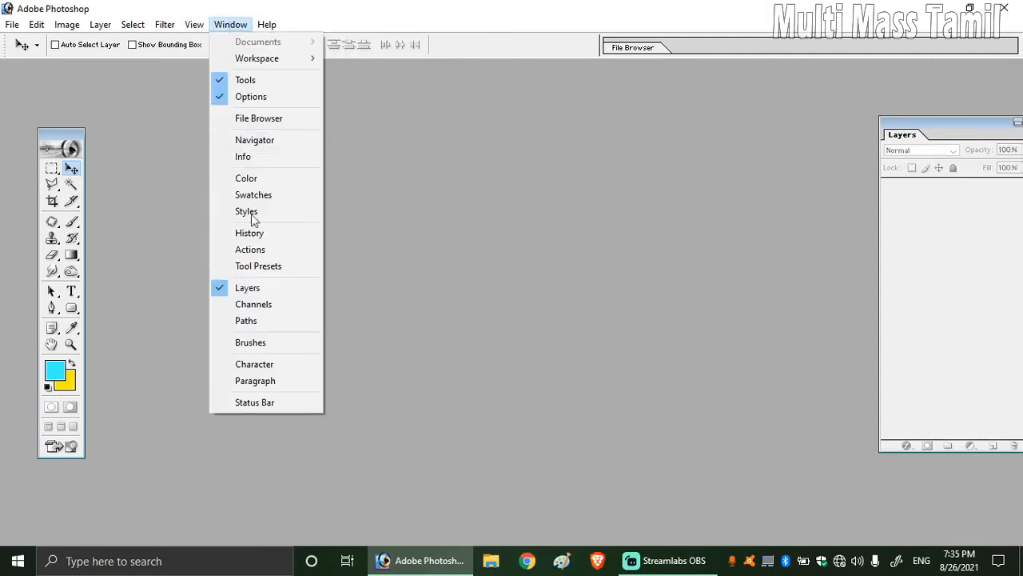
click(254, 287)
click(225, 27)
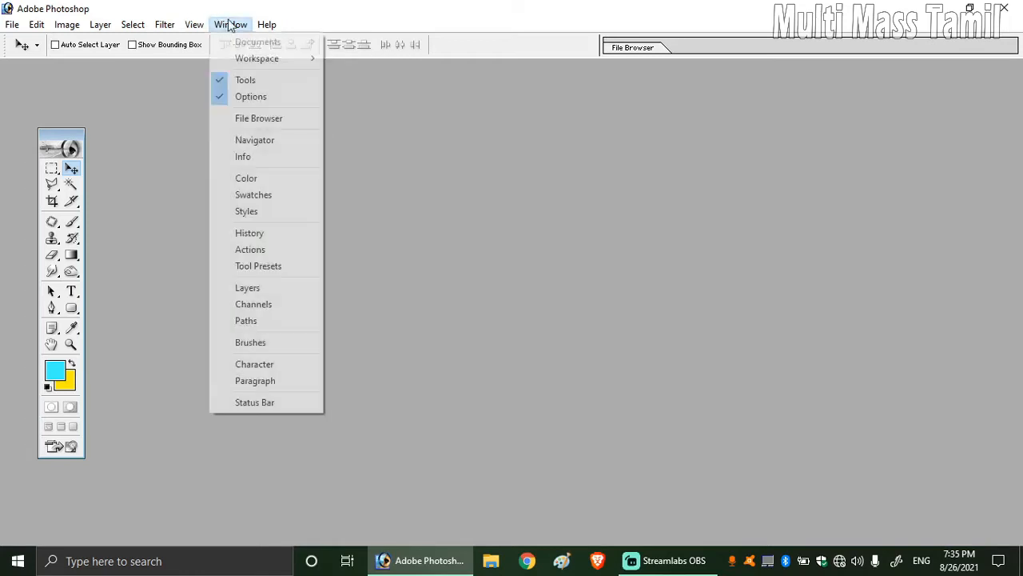
click(269, 290)
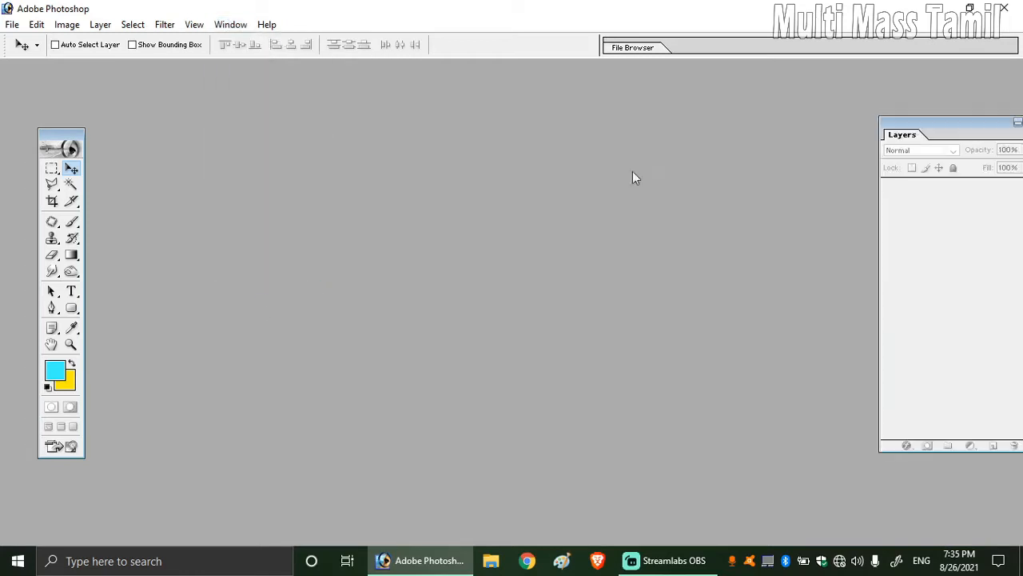
drag(976, 119, 951, 120)
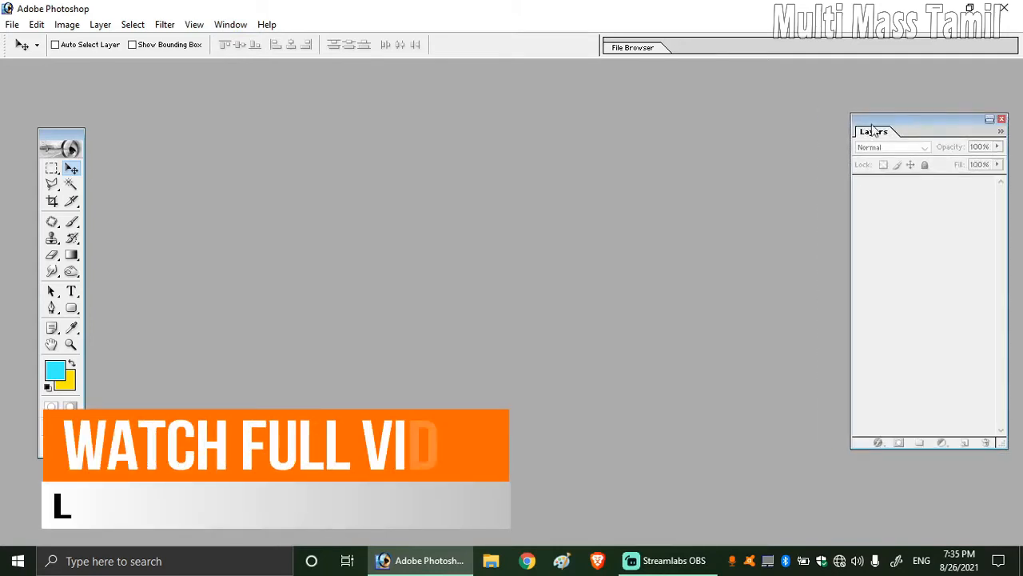
Step: Create a new document with the A4 preset size and move its window toward the middle of the workspace
click(12, 25)
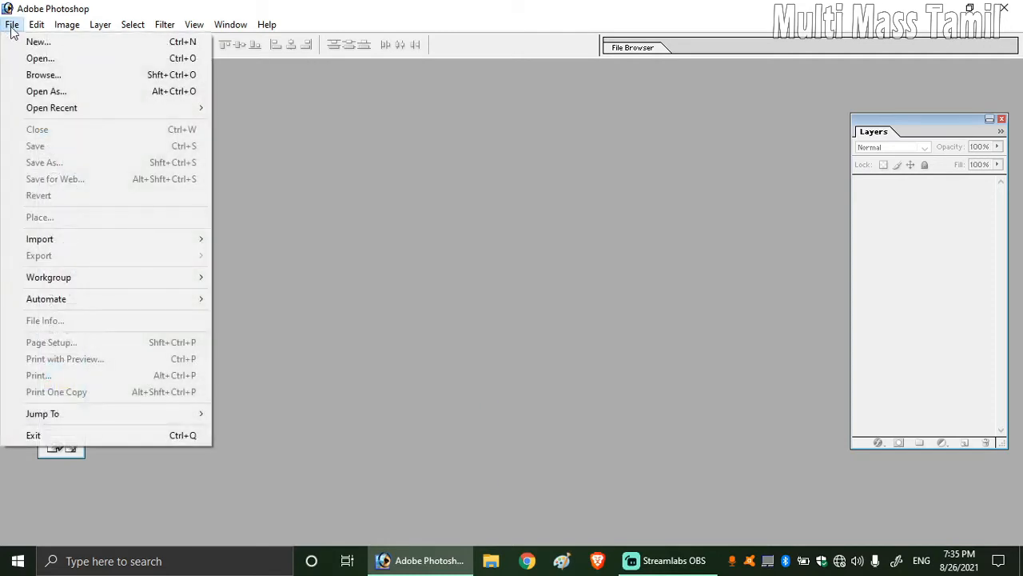
click(38, 41)
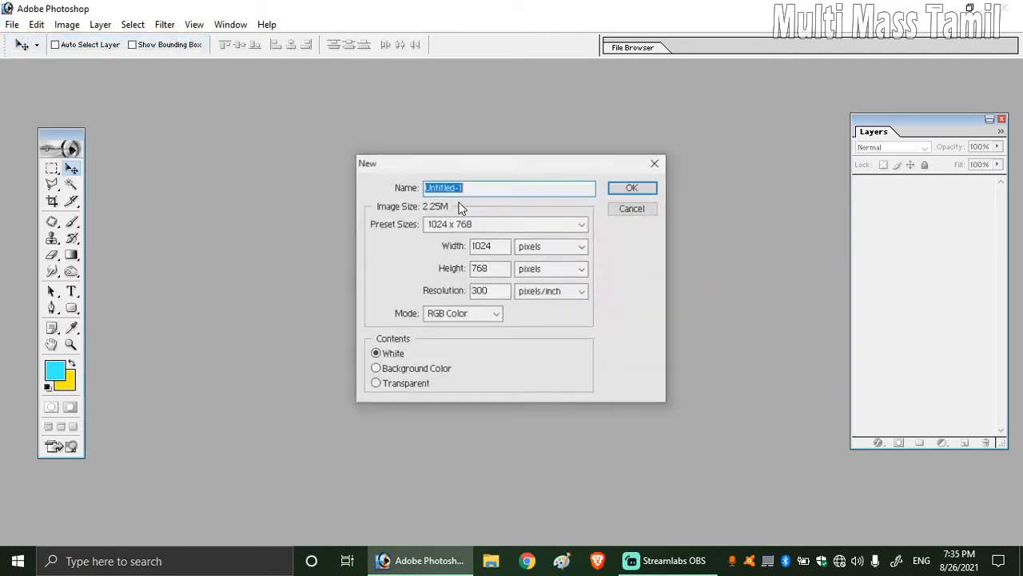
click(460, 225)
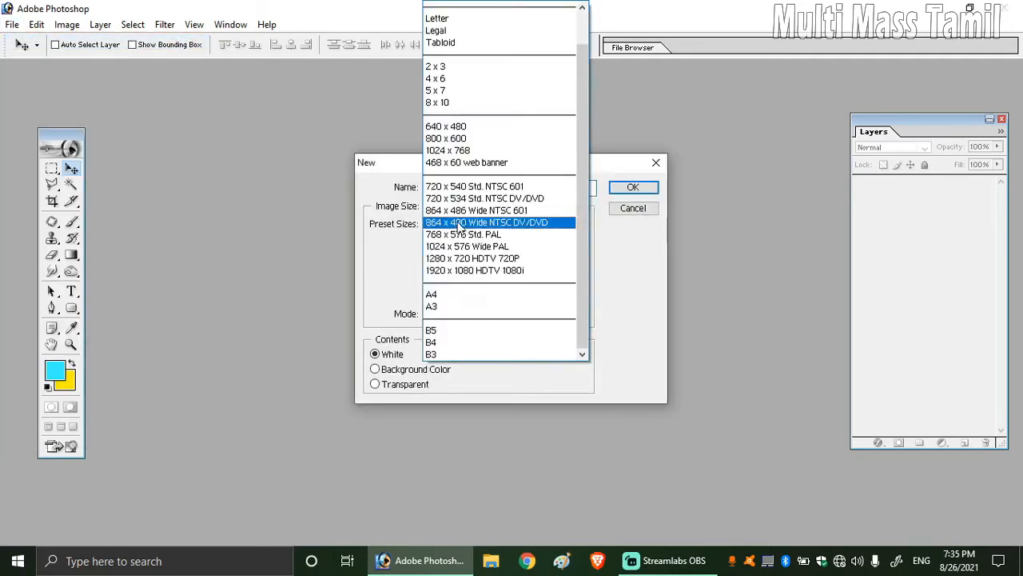
click(476, 295)
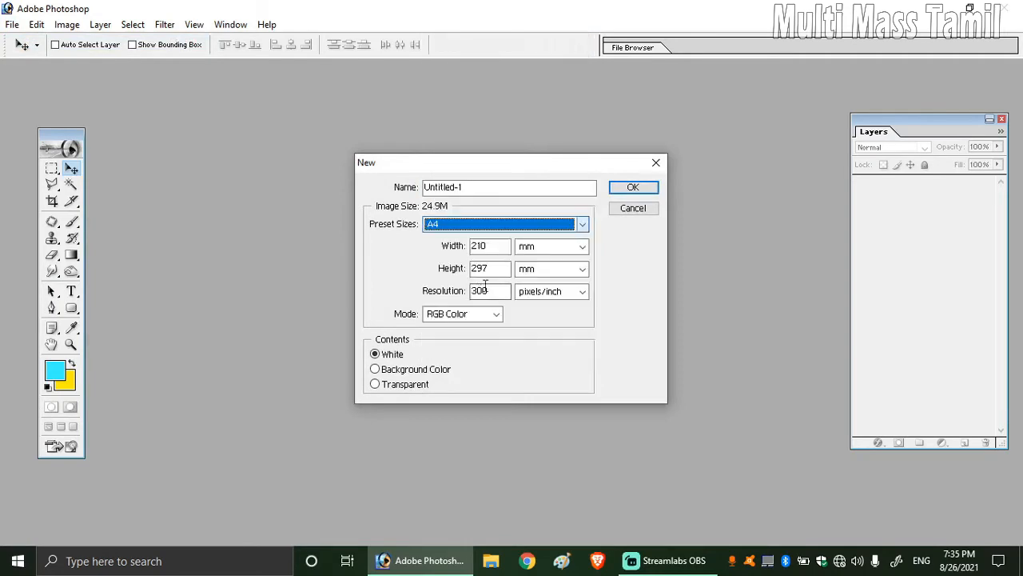
click(646, 191)
drag(204, 71, 439, 79)
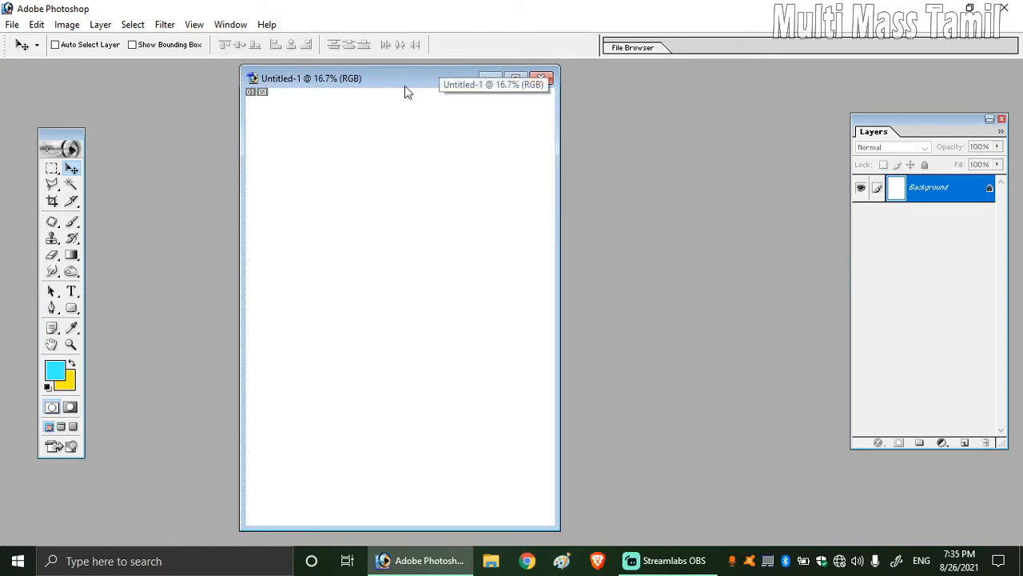
drag(397, 81, 456, 84)
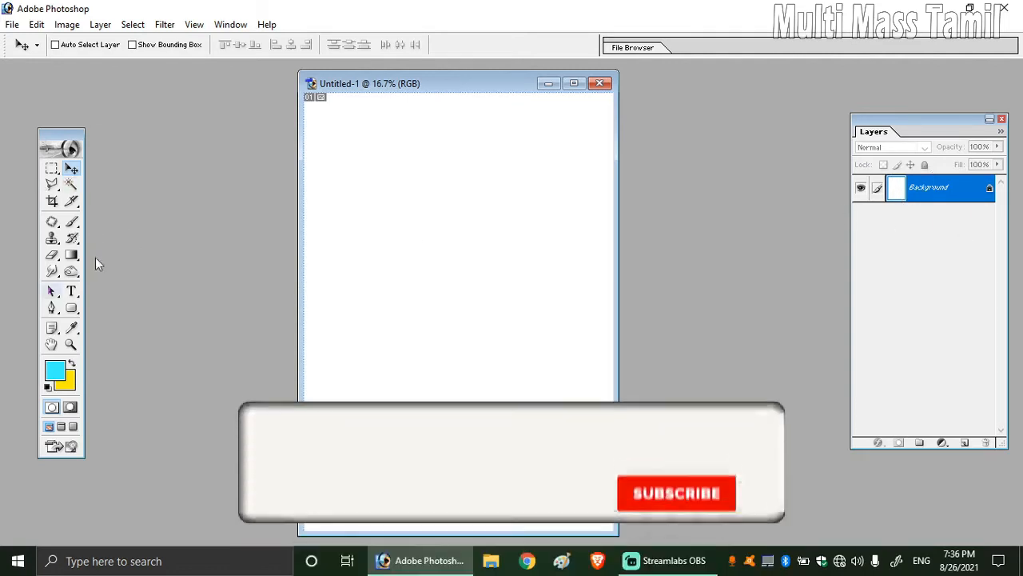
Step: Select the Brush tool and maximize the document window with the page fitted to the screen
click(71, 222)
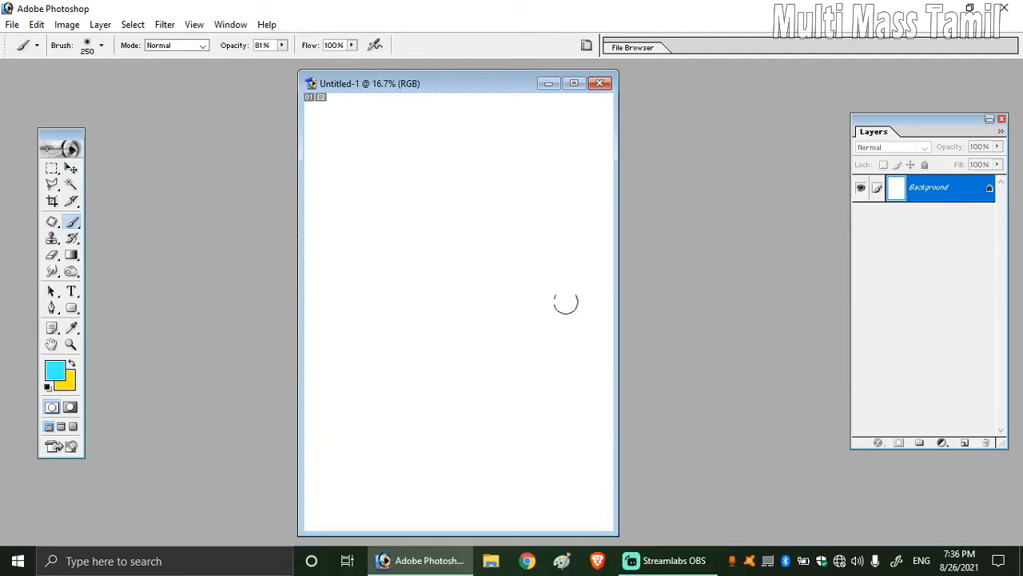
key(ctrl+0)
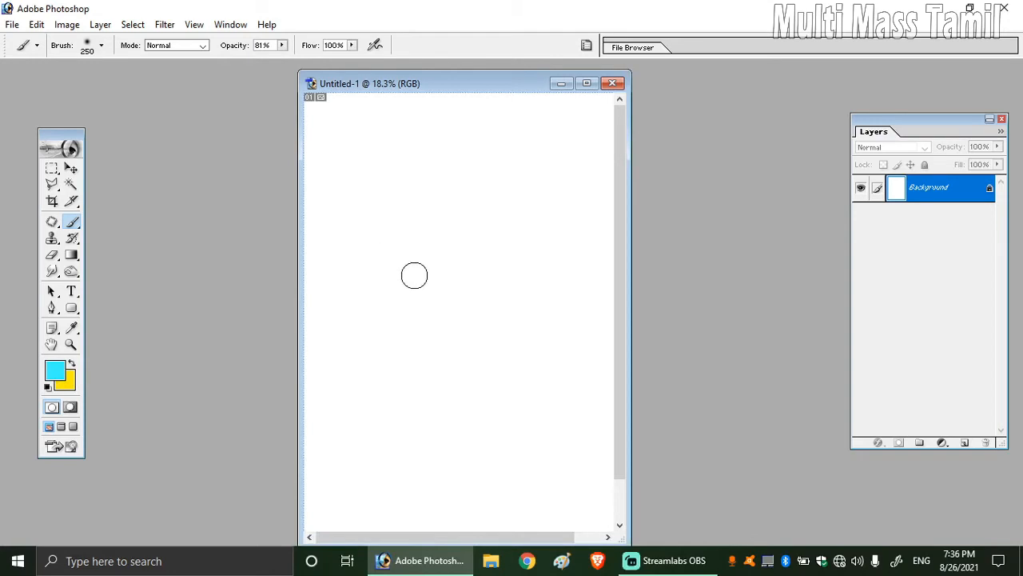
click(586, 83)
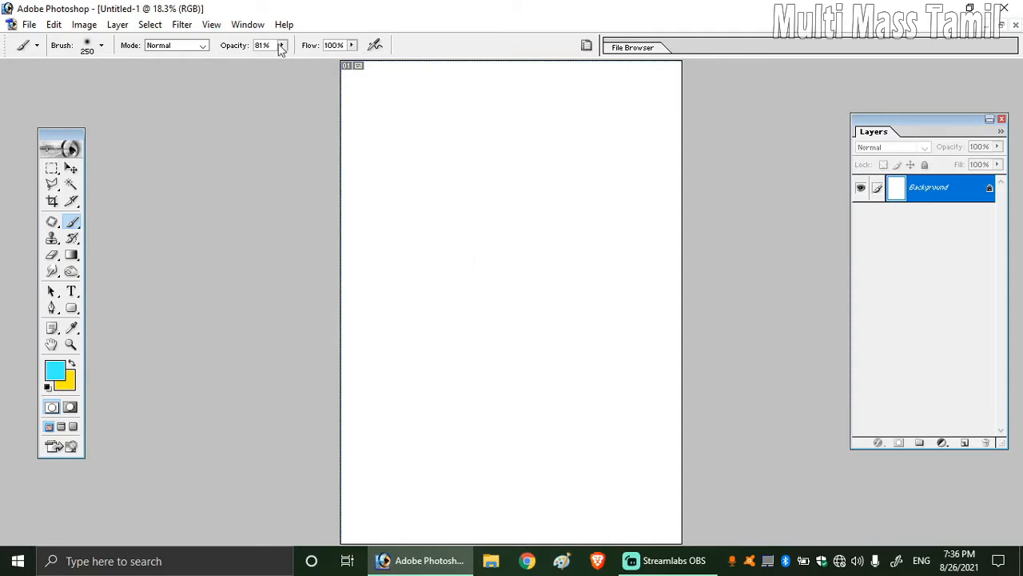
Step: Set the brush opacity to 100% and paint a large cyan alpha-shaped loop on the Background layer
click(282, 45)
drag(290, 58, 298, 65)
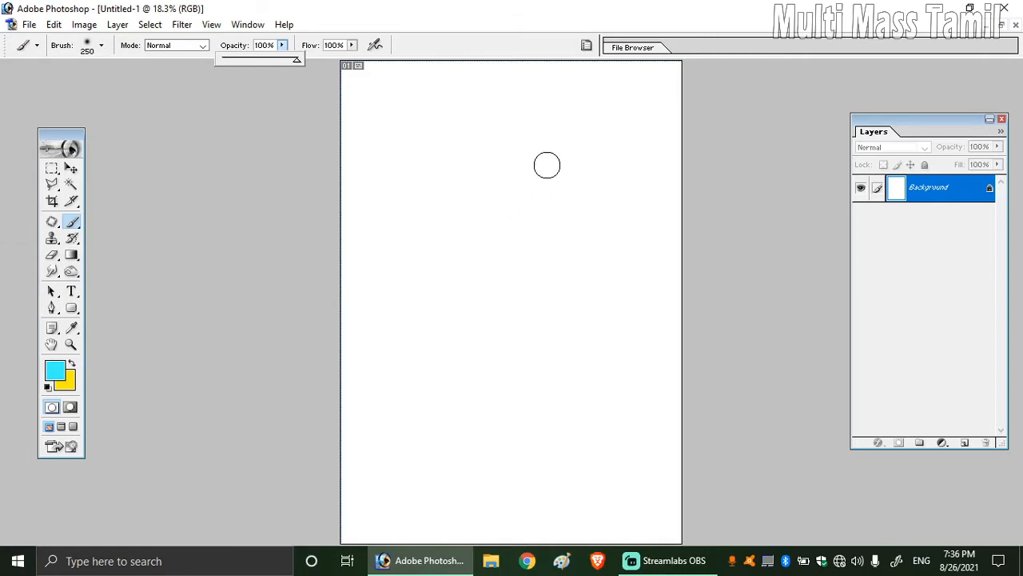
mouse_move(546, 164)
mouse_down()
mouse_move(503, 255)
mouse_move(439, 329)
mouse_move(485, 188)
mouse_move(568, 339)
mouse_up()
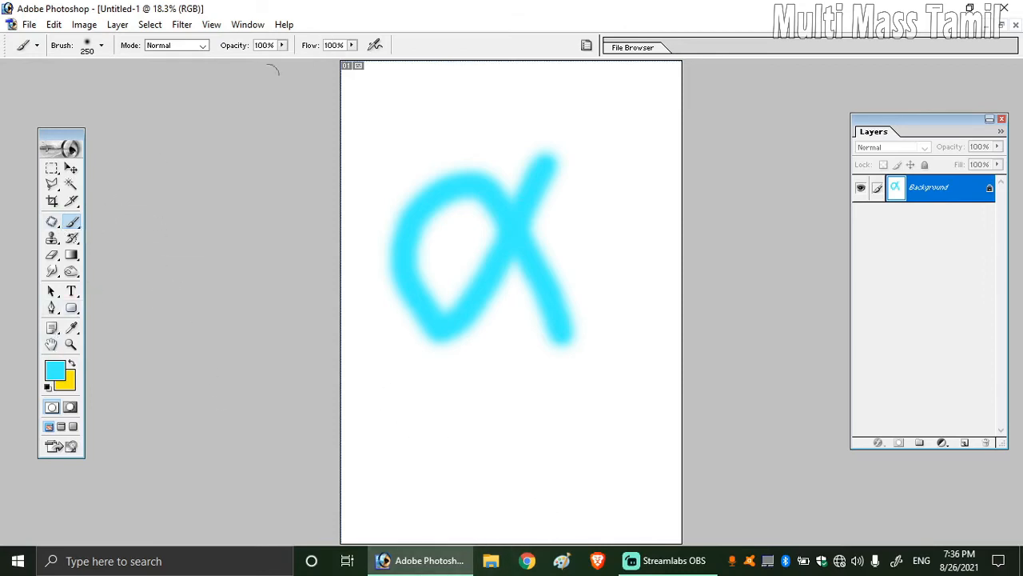
Step: Change the foreground color to magenta (FF3CFD) and paint a figure-eight loop over the cyan stroke
click(62, 381)
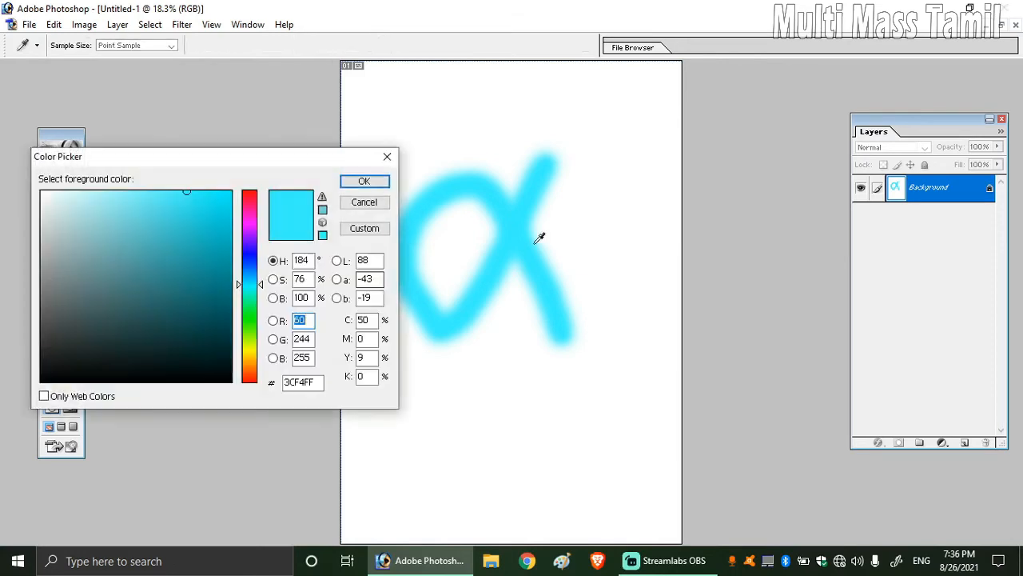
click(250, 226)
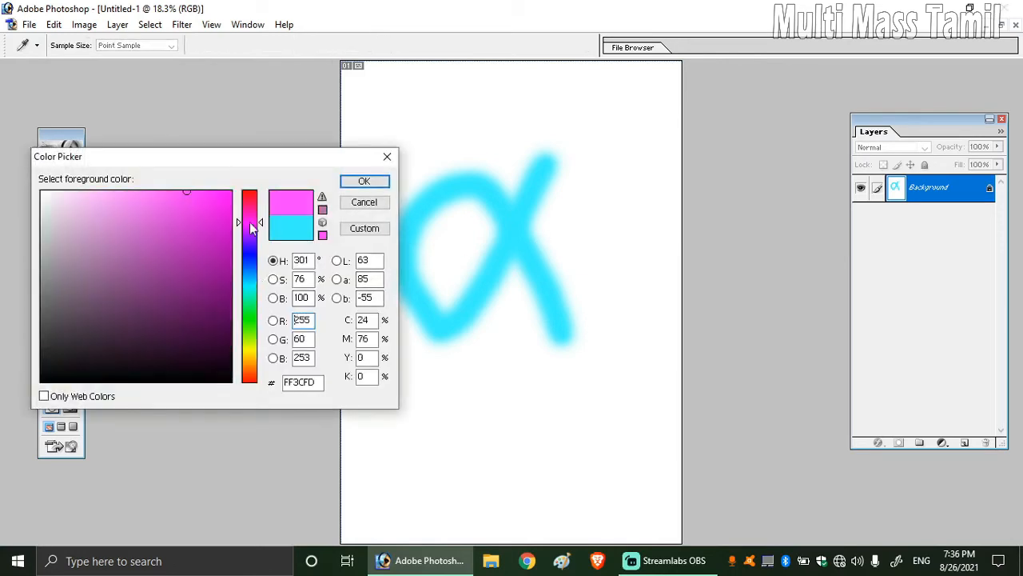
click(363, 181)
mouse_move(486, 246)
mouse_down()
mouse_move(484, 336)
mouse_move(569, 374)
mouse_move(425, 193)
mouse_move(479, 254)
mouse_up()
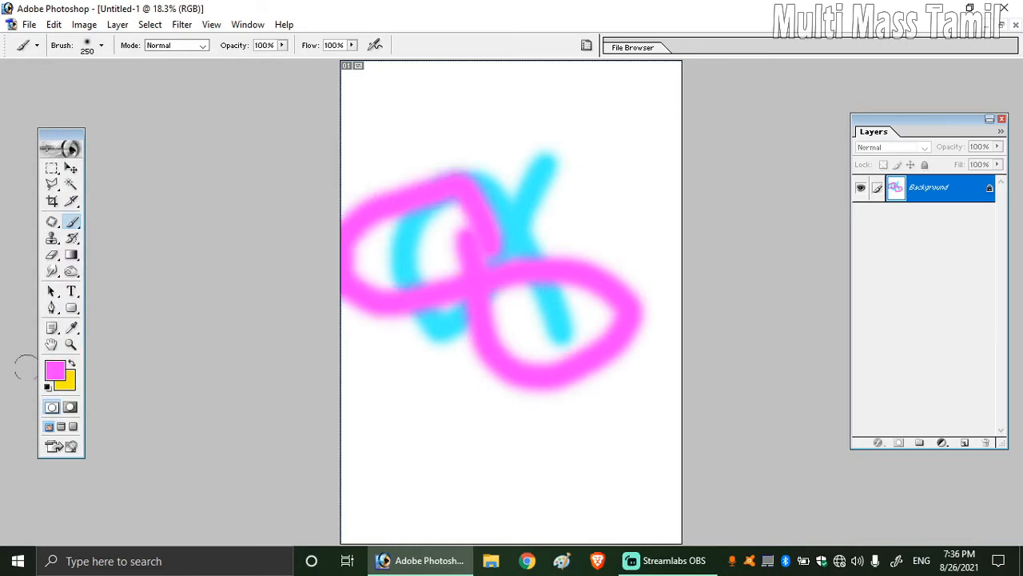
Step: Change the foreground color to green (3CFF4E) and paint green strokes across the cyan and magenta loops
click(64, 367)
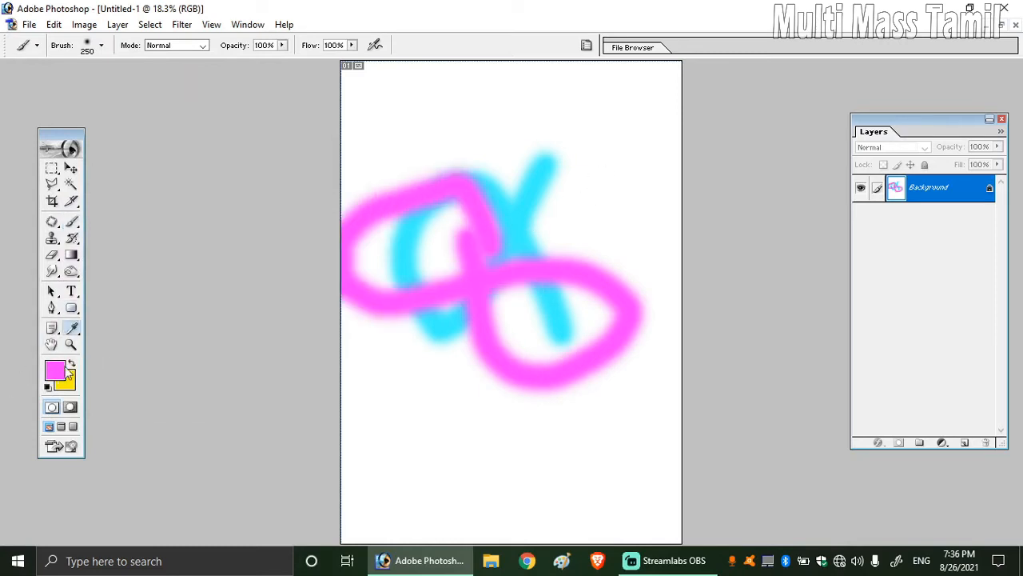
click(256, 316)
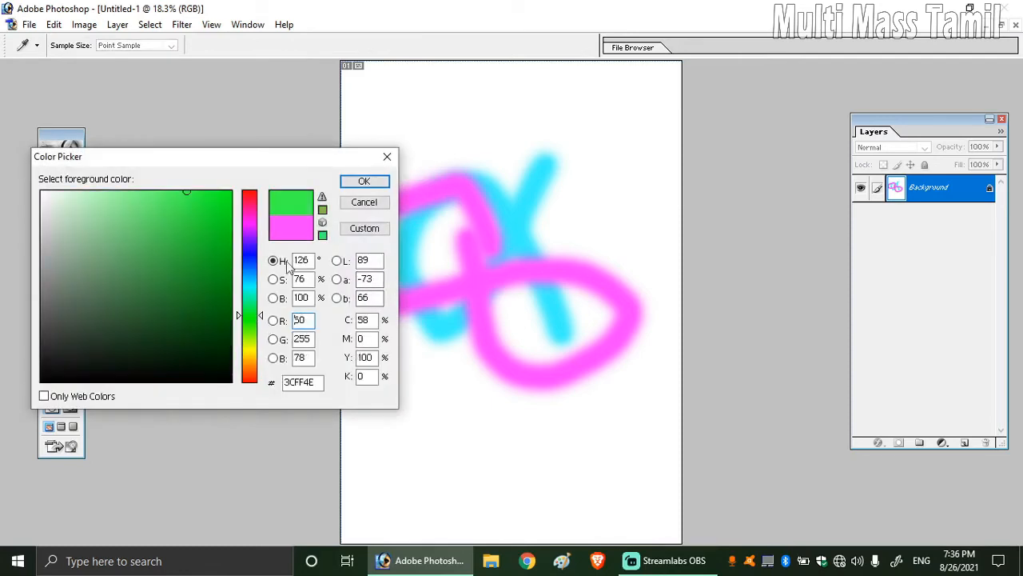
click(365, 181)
mouse_move(535, 167)
mouse_down()
mouse_move(400, 299)
mouse_move(537, 275)
mouse_up()
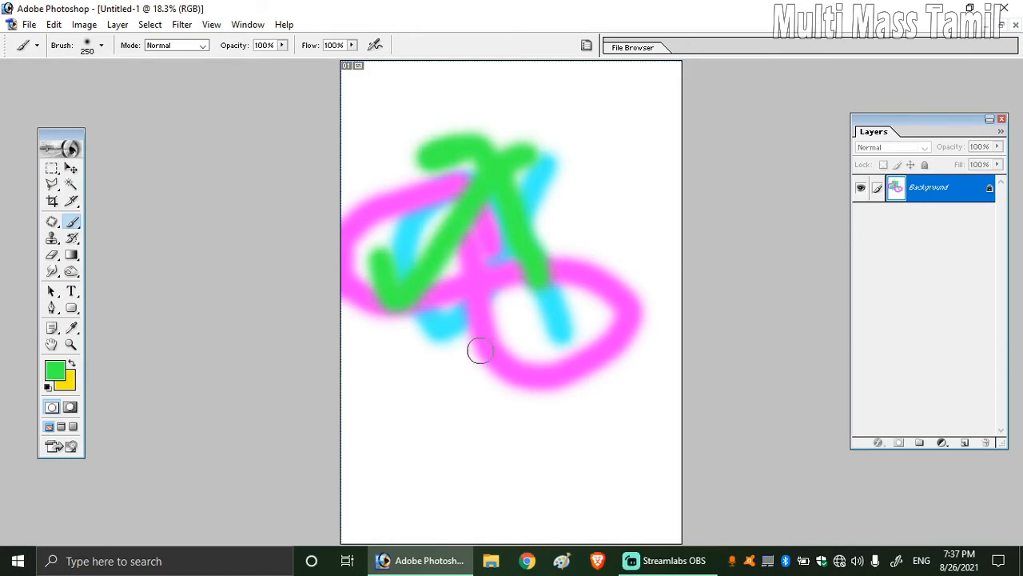
Step: Undo the green, magenta and cyan brush strokes one by one and check the Step Forward and Step Backward commands
key(ctrl+z)
key(ctrl+z)
key(ctrl+z)
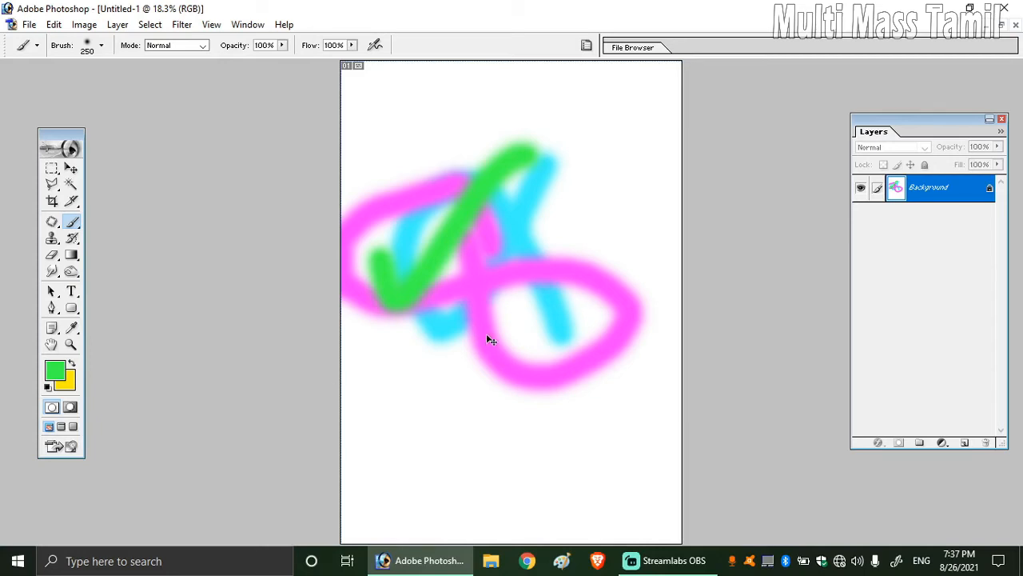
key(ctrl+alt+z)
key(ctrl+alt+z)
key(ctrl+alt+z)
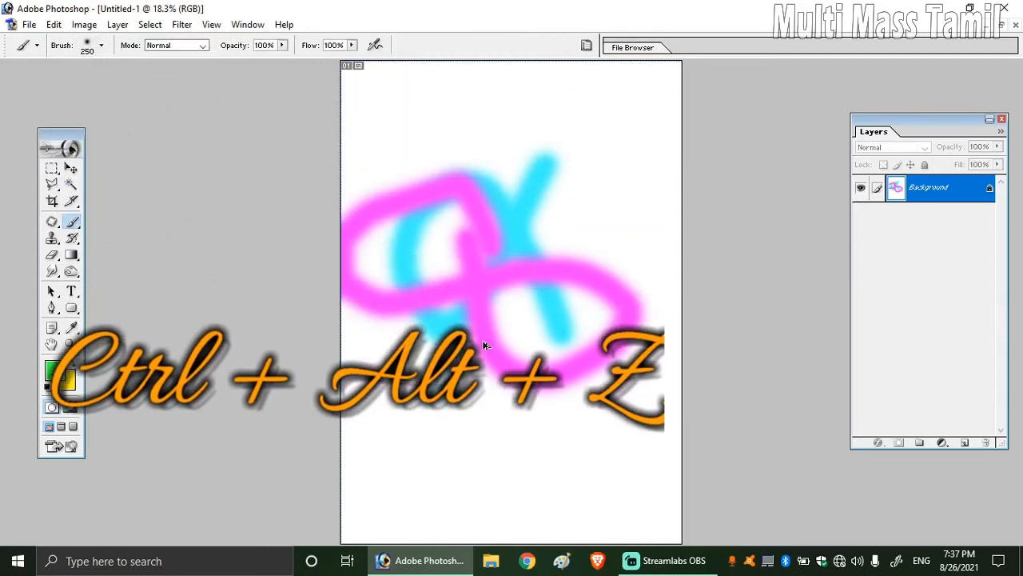
key(ctrl+alt+z)
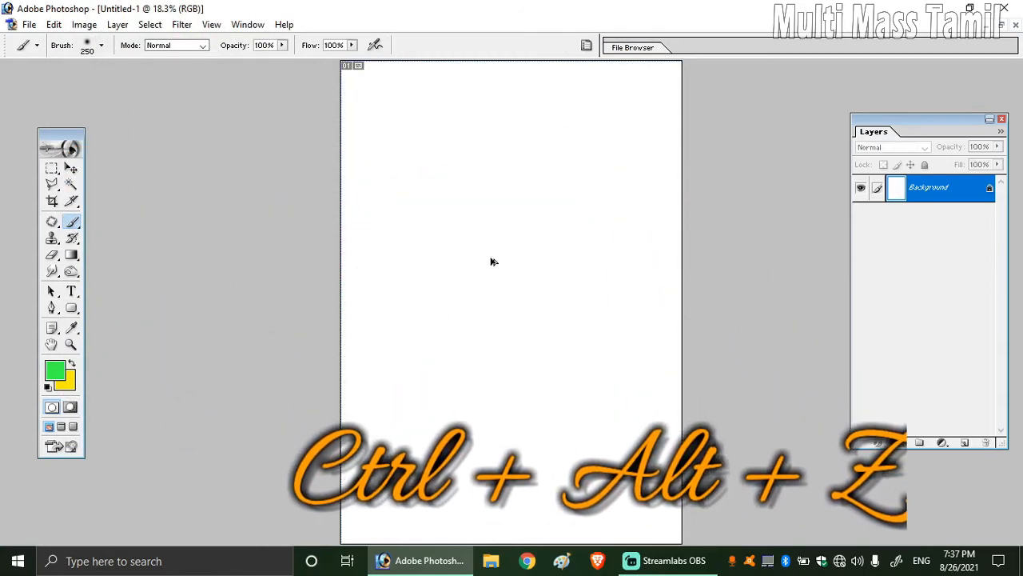
click(53, 24)
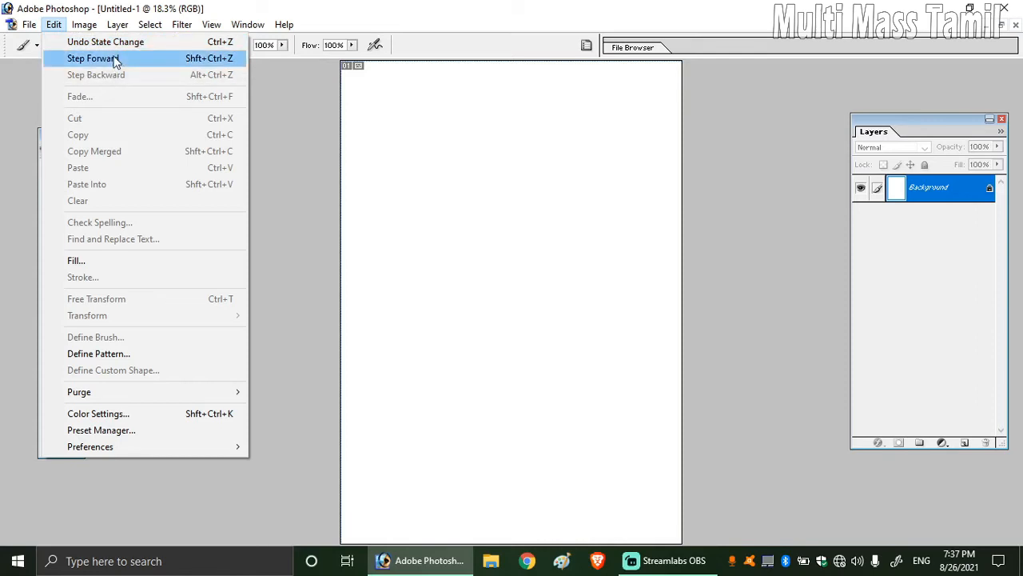
click(414, 208)
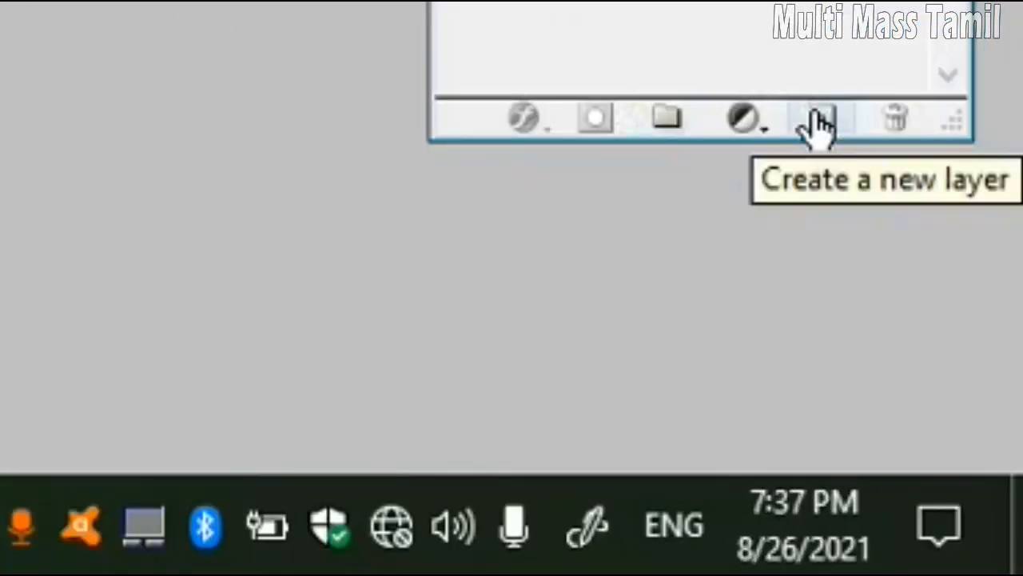
Step: Add a new layer above the Background and paint a large green double loop on it
click(817, 124)
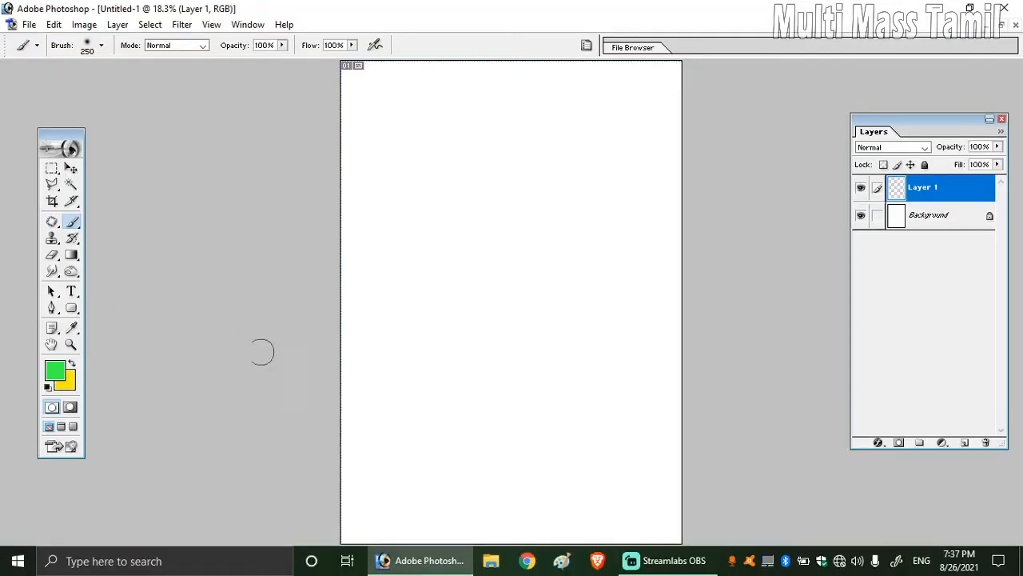
mouse_move(541, 182)
mouse_down()
mouse_move(468, 372)
mouse_move(435, 372)
mouse_move(495, 217)
mouse_move(539, 358)
mouse_move(593, 306)
mouse_move(558, 206)
mouse_up()
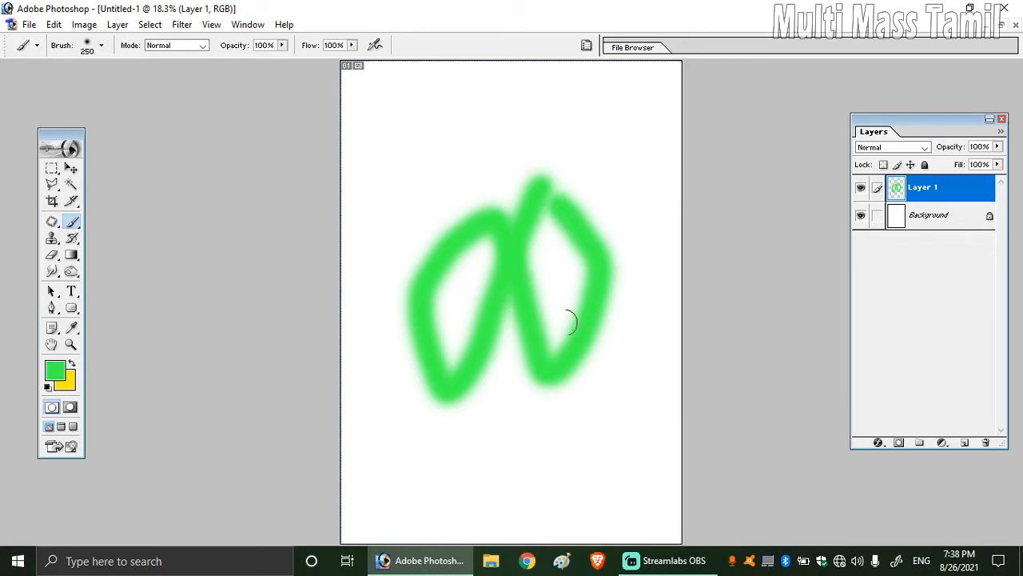
Step: Add a new layer above Layer 1, set the foreground color to magenta (FF3CFD) and paint a large double loop on it
click(965, 443)
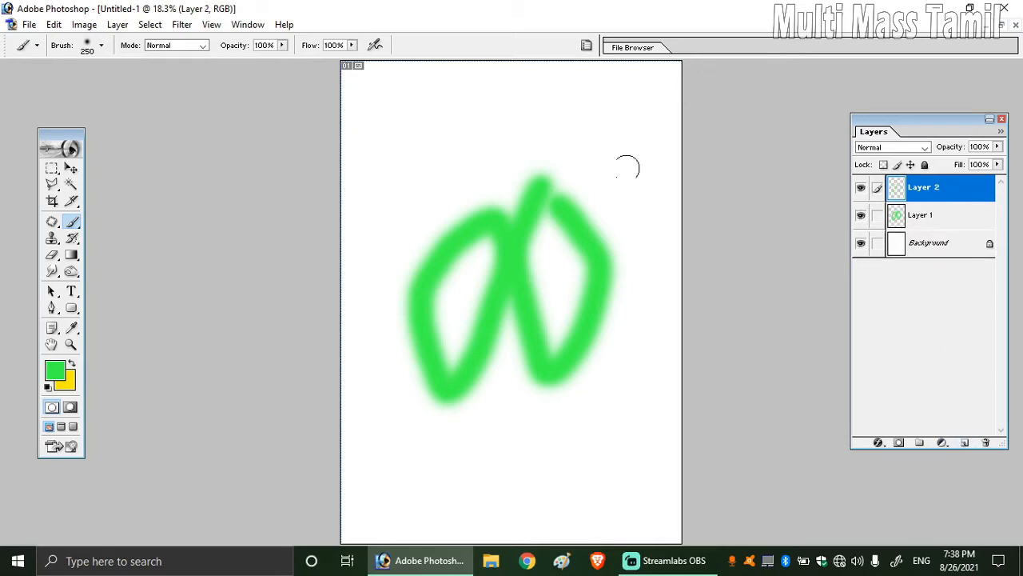
click(55, 370)
click(244, 222)
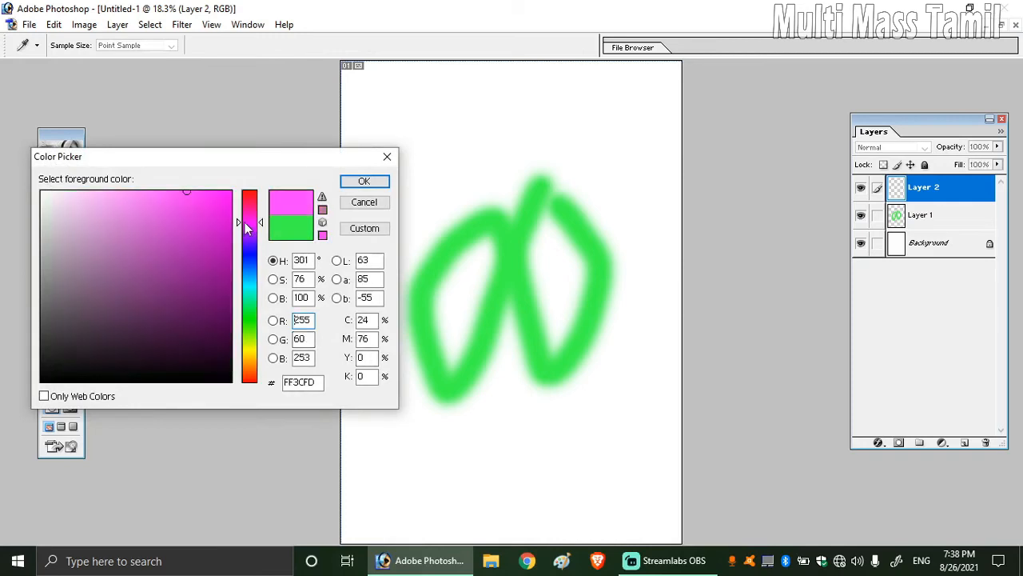
click(364, 180)
mouse_move(411, 171)
mouse_down()
mouse_move(461, 254)
mouse_move(591, 200)
mouse_move(353, 347)
mouse_move(502, 250)
mouse_move(530, 269)
mouse_up()
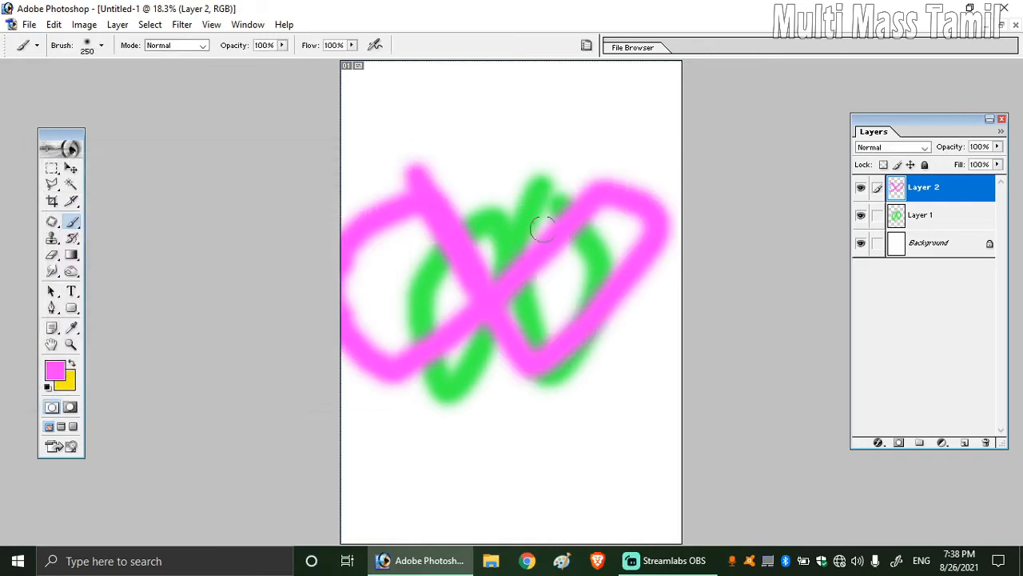
Step: Swap the foreground color to yellow, add a new layer above Layer 2 and paint a smaller yellow double loop on it
click(71, 363)
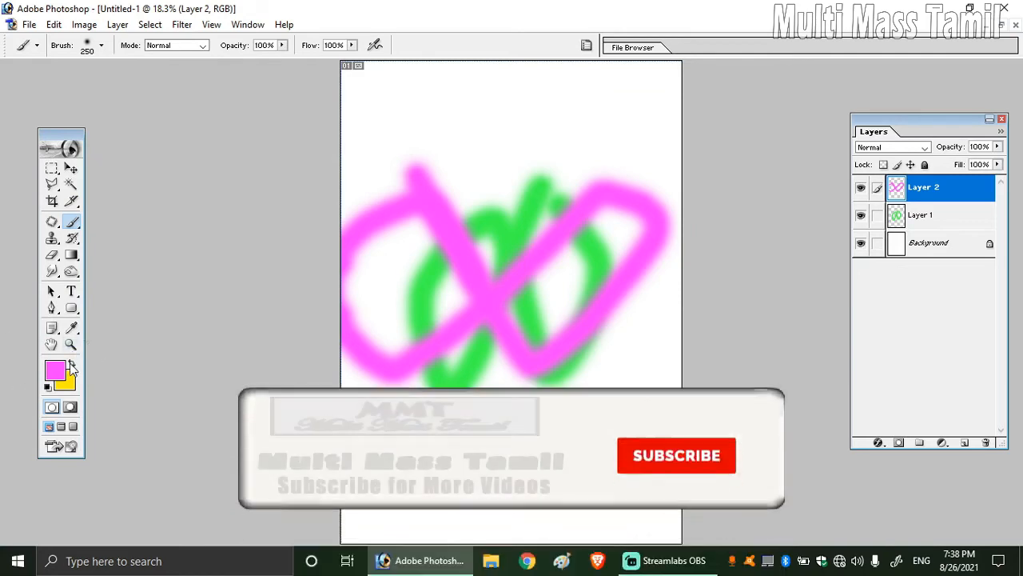
mouse_move(456, 171)
mouse_down()
mouse_move(414, 339)
mouse_move(362, 157)
mouse_move(506, 320)
mouse_move(577, 243)
mouse_move(458, 166)
mouse_up()
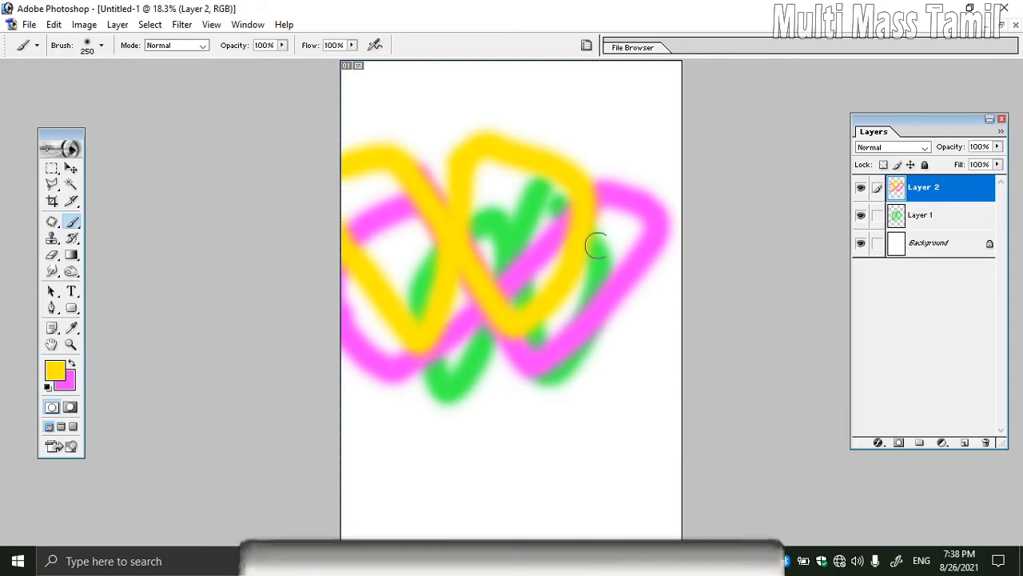
key(ctrl+z)
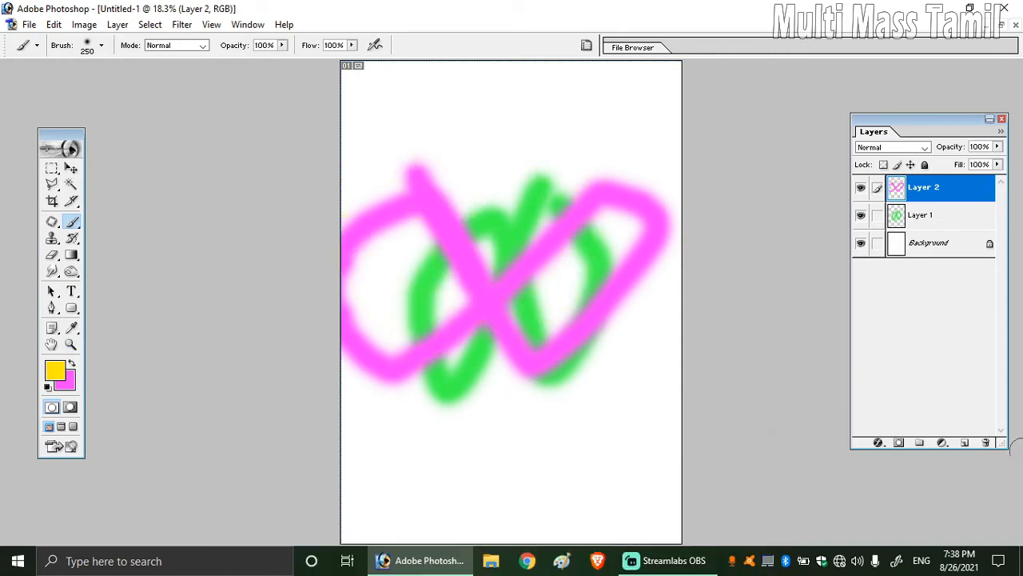
click(965, 443)
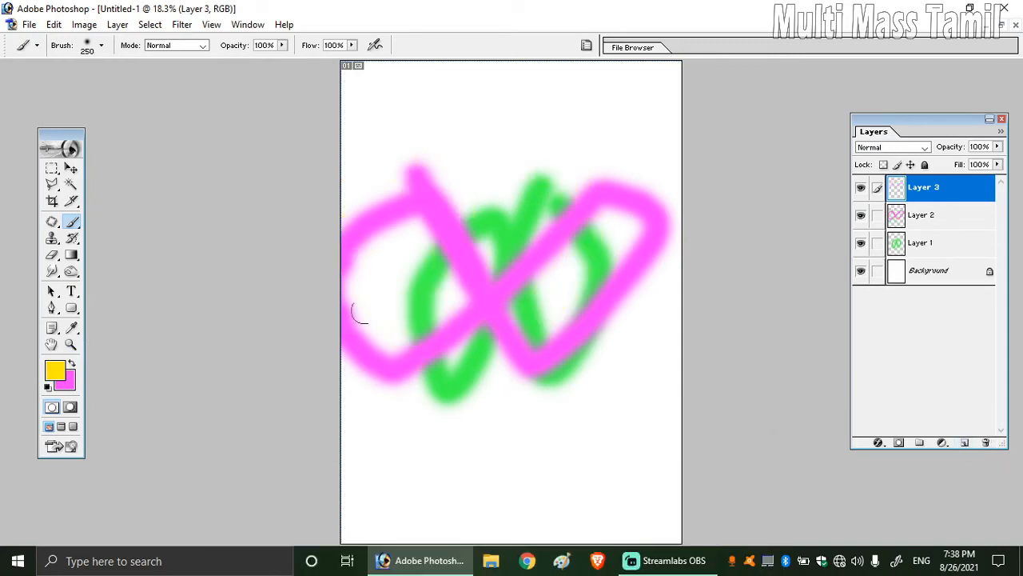
mouse_move(502, 189)
mouse_down()
mouse_move(440, 342)
mouse_move(422, 350)
mouse_move(508, 300)
mouse_move(481, 189)
mouse_up()
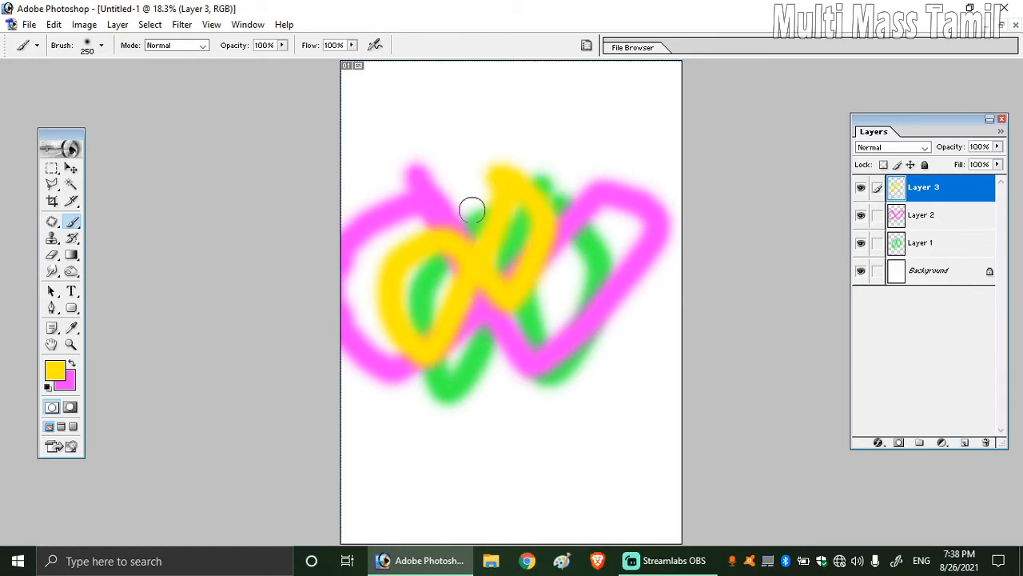
Step: Activate the Move tool and select the painted layers one after another, ending on the green Layer 1
click(70, 169)
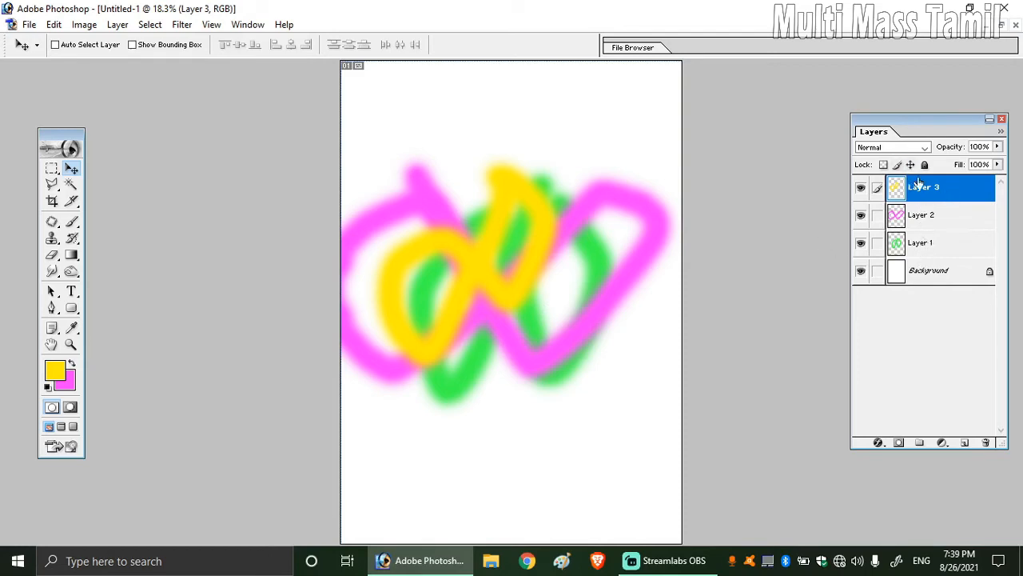
click(921, 243)
click(930, 192)
click(924, 218)
click(925, 244)
click(932, 216)
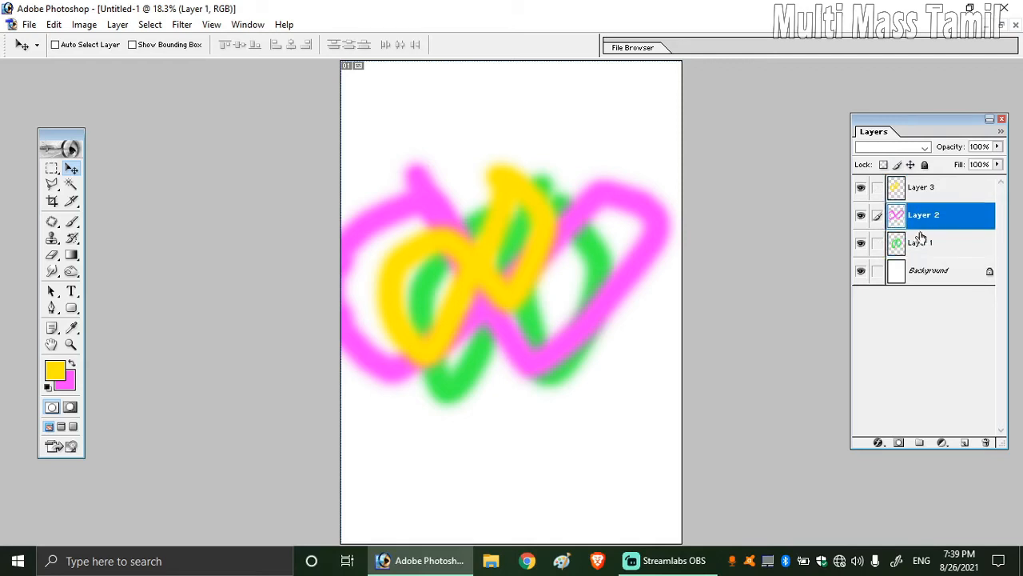
click(914, 246)
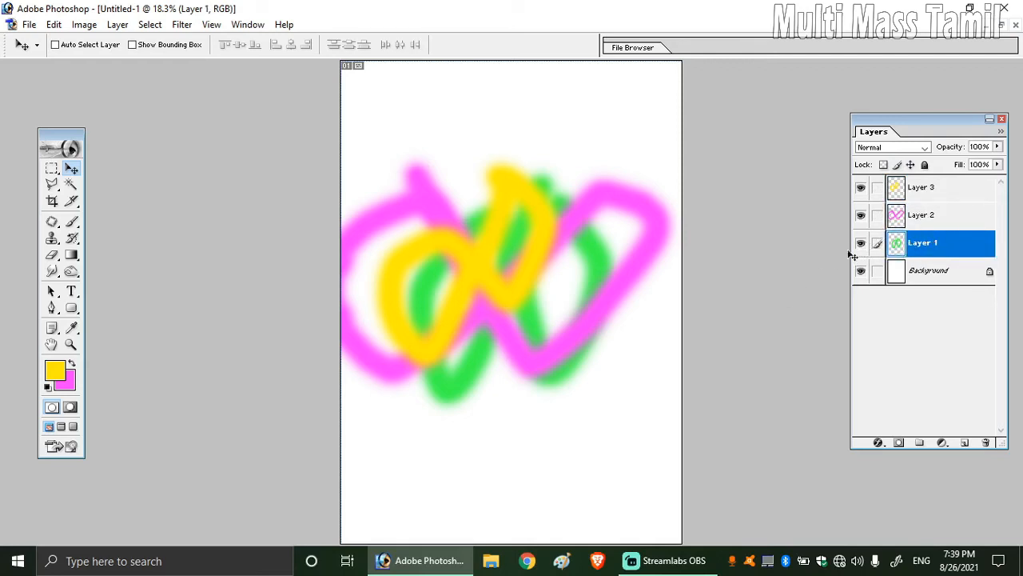
Step: Hide and show Layer 1 several times to identify the green loop it holds, leaving it visible
click(862, 253)
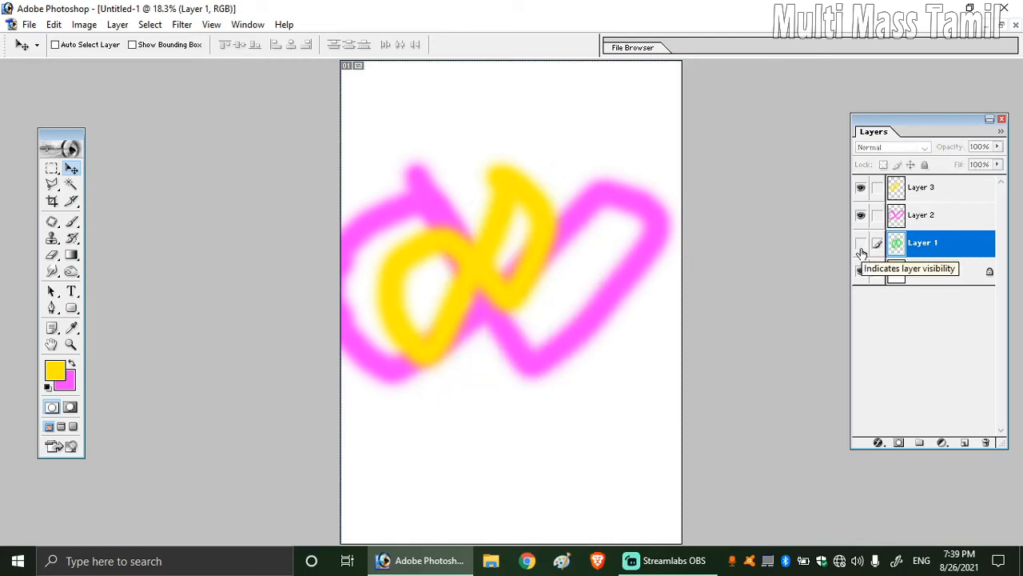
click(861, 245)
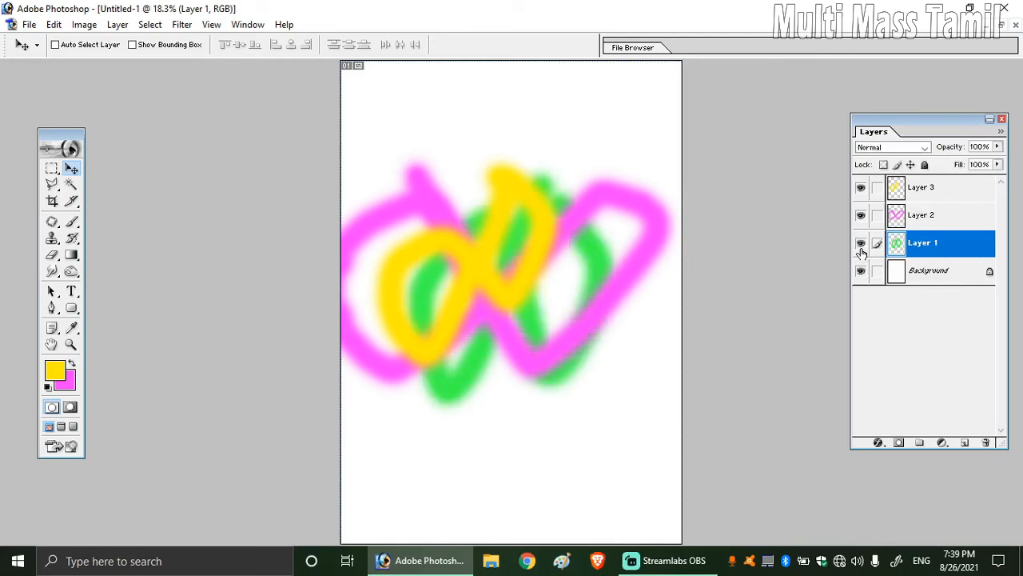
click(862, 249)
click(862, 249)
click(864, 249)
click(862, 248)
Step: Select Layer 2 and Layer 3 in turn and switch each one's visibility off and on to identify its loop
click(959, 217)
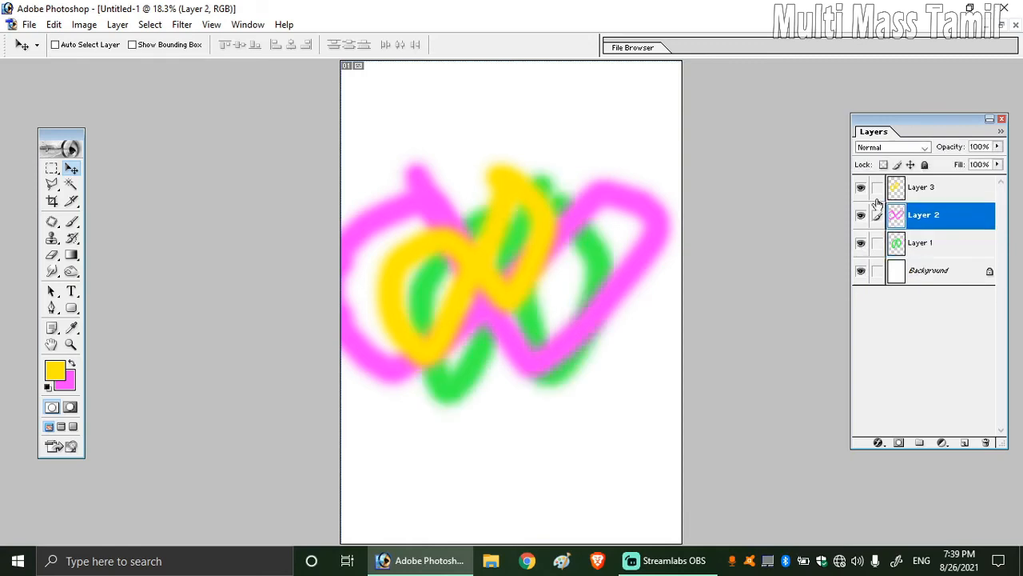
click(860, 216)
click(860, 216)
click(936, 188)
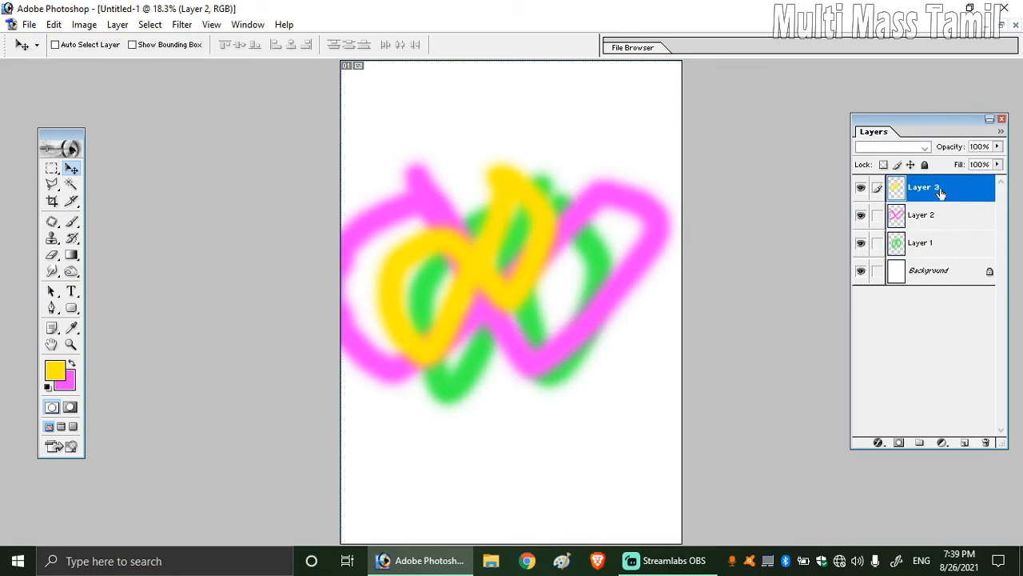
click(861, 187)
click(861, 187)
Step: Select Layer 2, toggle its visibility off and on, and move its magenta loop lower on the page
click(926, 217)
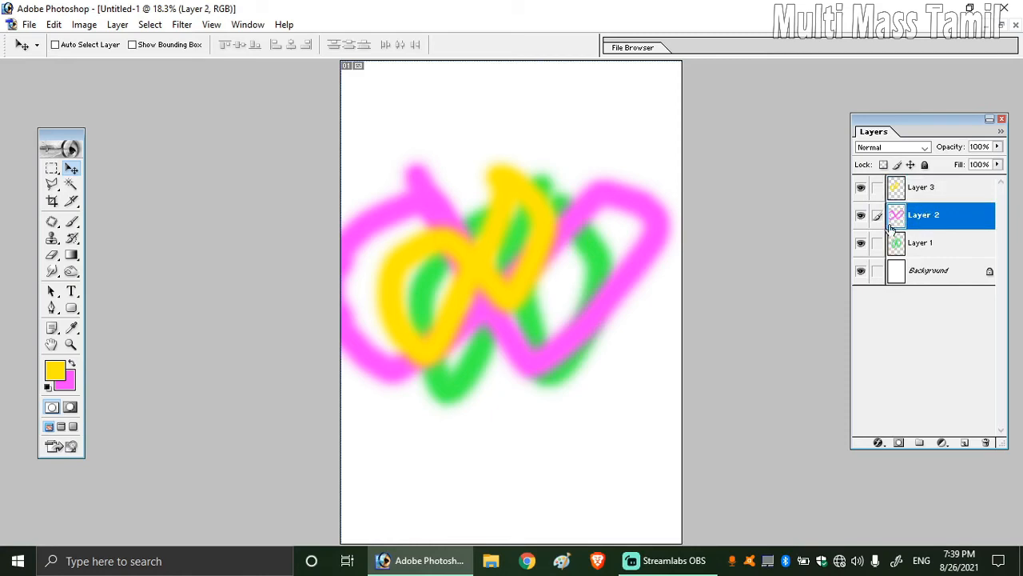
click(860, 218)
click(861, 218)
mouse_move(611, 275)
mouse_down()
mouse_move(638, 320)
mouse_move(592, 273)
mouse_move(656, 275)
mouse_move(536, 238)
mouse_up()
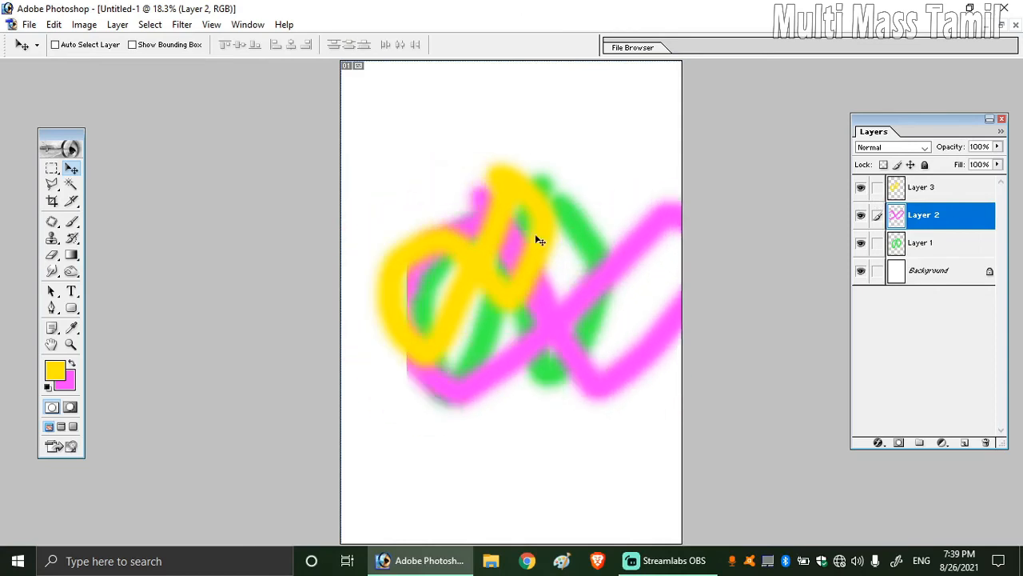
mouse_move(587, 214)
mouse_down()
mouse_move(570, 256)
mouse_move(533, 231)
mouse_move(551, 279)
mouse_move(531, 233)
mouse_move(594, 182)
mouse_move(612, 221)
mouse_move(594, 211)
mouse_up()
Step: Move Layer 1's green loop to the page's right edge and Layer 3's yellow loop slightly right and up
click(886, 245)
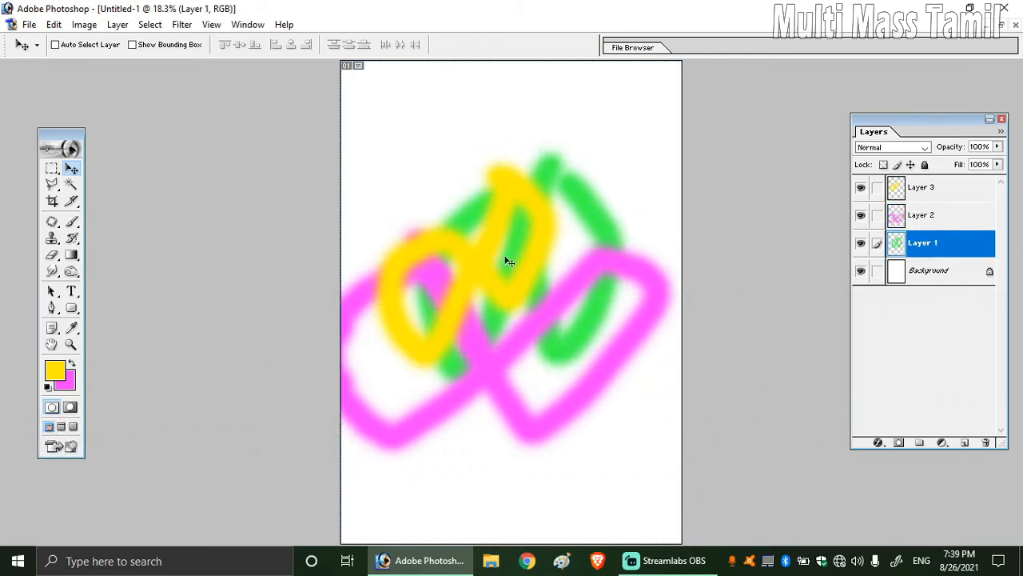
mouse_move(489, 254)
mouse_down()
mouse_move(556, 264)
mouse_move(564, 246)
mouse_up()
click(926, 187)
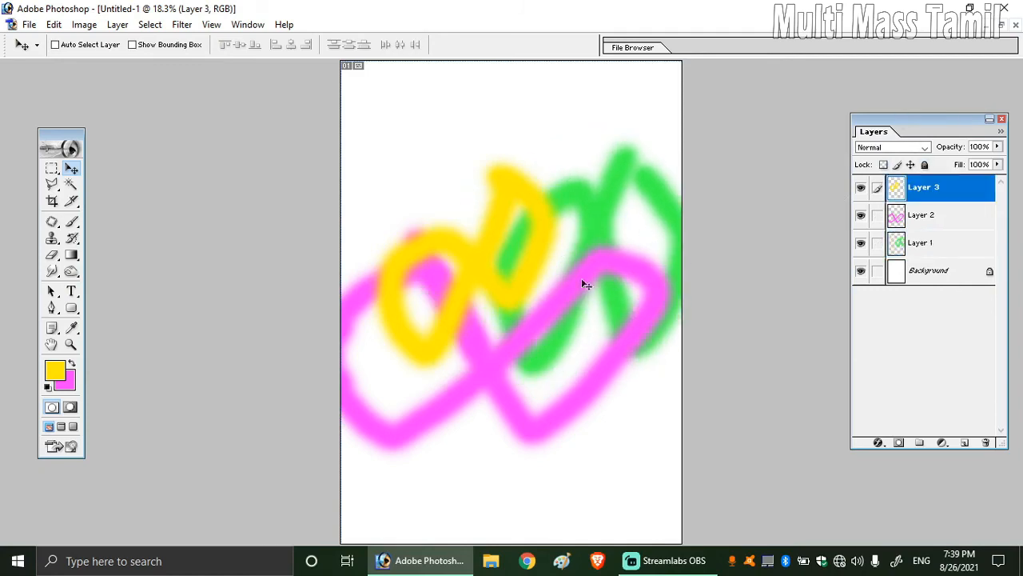
mouse_move(497, 246)
mouse_down()
mouse_move(562, 226)
mouse_move(541, 233)
mouse_up()
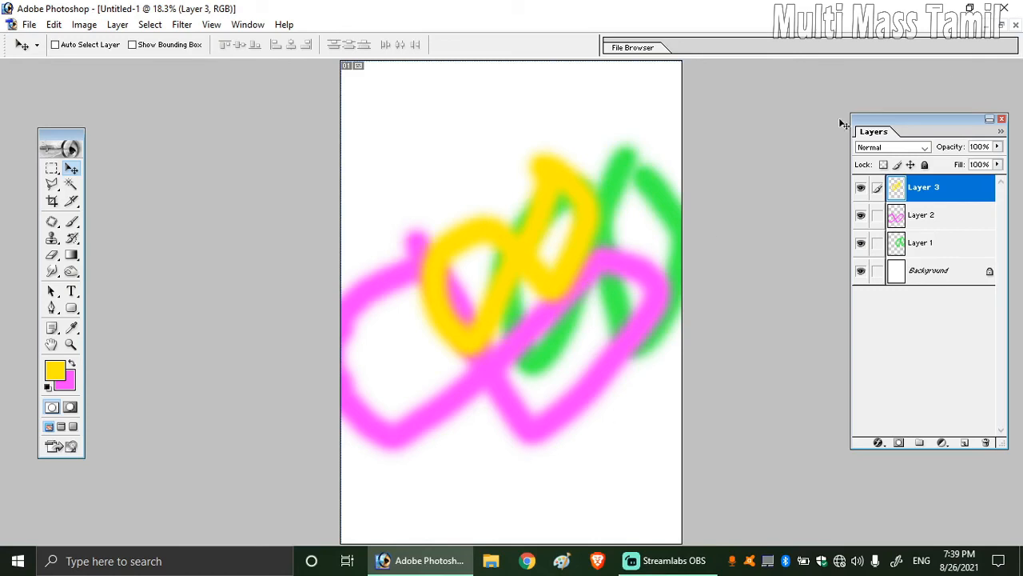
Step: Select Layer 2, check its content by toggling its visibility, and delete the layer
click(921, 222)
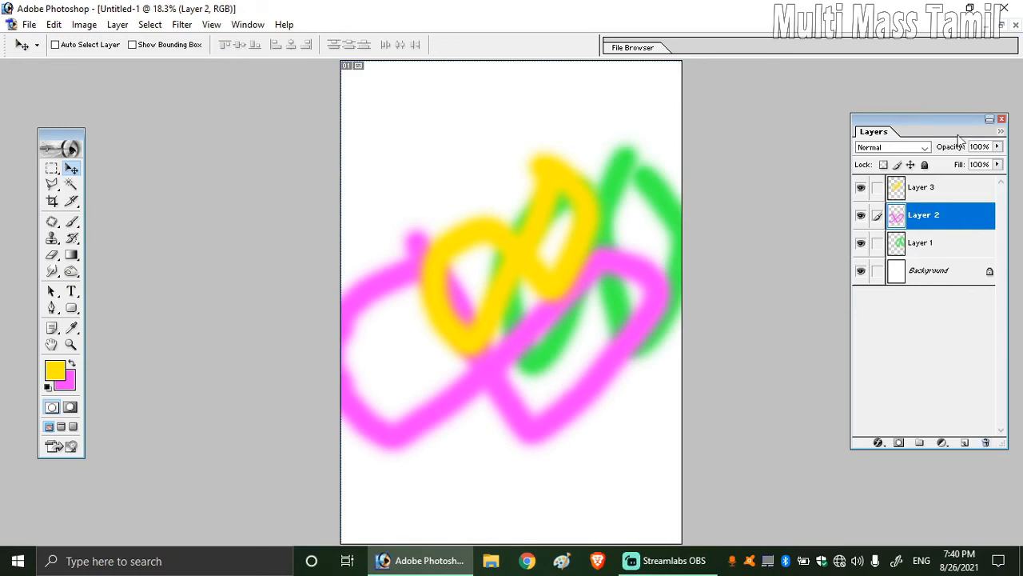
click(860, 215)
click(860, 215)
click(986, 442)
click(456, 222)
Step: Pick Layer 1 directly from the canvas and move its green loop left and down to the middle of the page
right_click(616, 301)
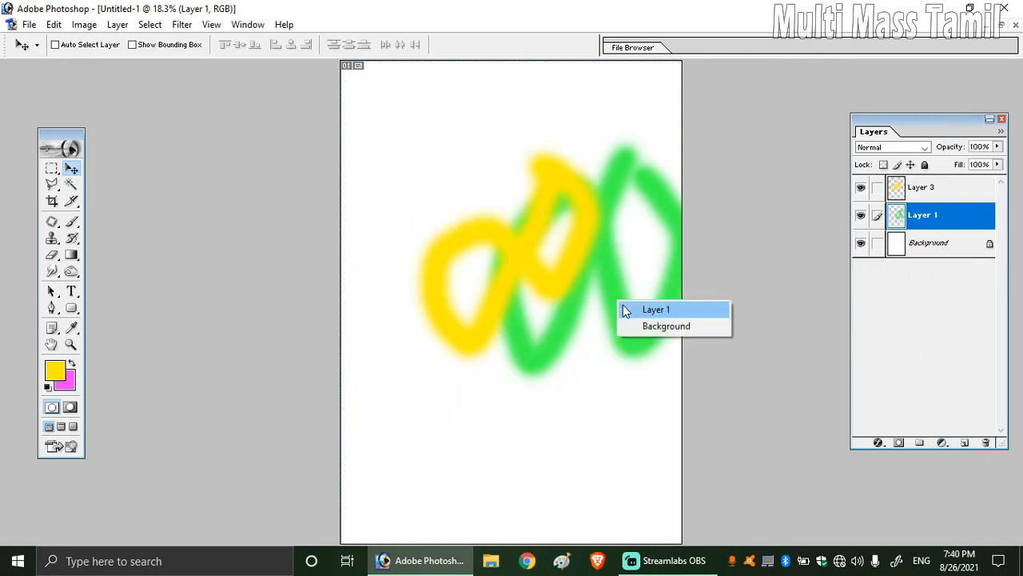
click(623, 307)
mouse_move(624, 307)
mouse_down()
mouse_move(507, 359)
mouse_move(513, 283)
mouse_up()
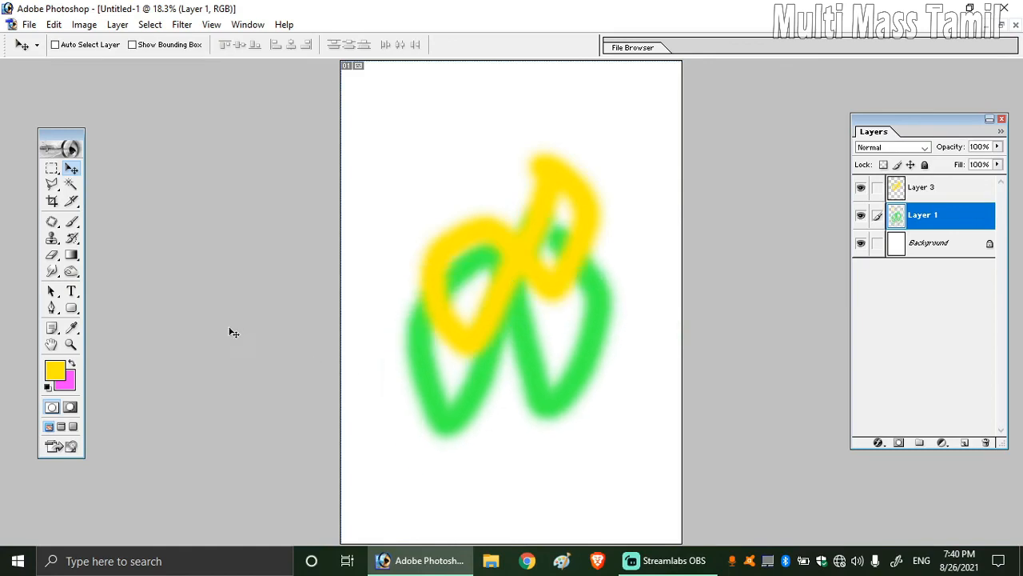
Step: Pick Layer 3 directly from the canvas and move its yellow loop right and down over the green loop
right_click(516, 295)
click(534, 298)
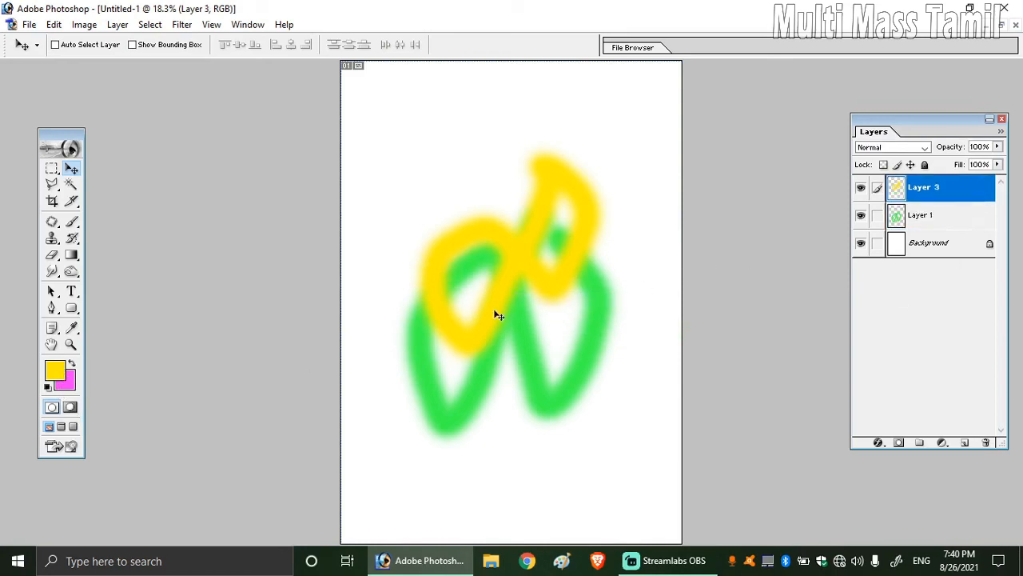
drag(493, 313, 537, 330)
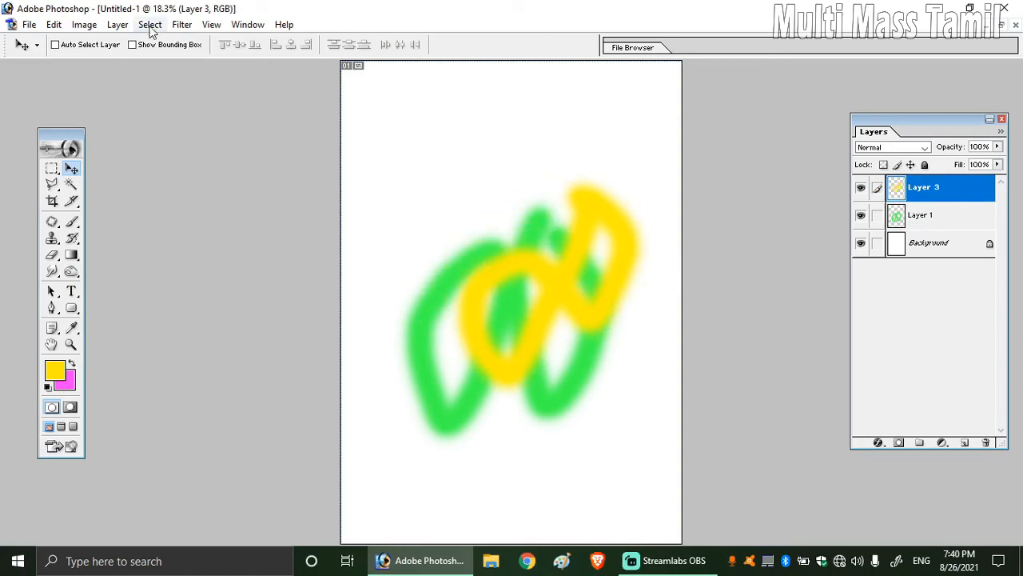
Step: Delete Layer 3 with the Delete Layer command and confirm the deletion
click(85, 24)
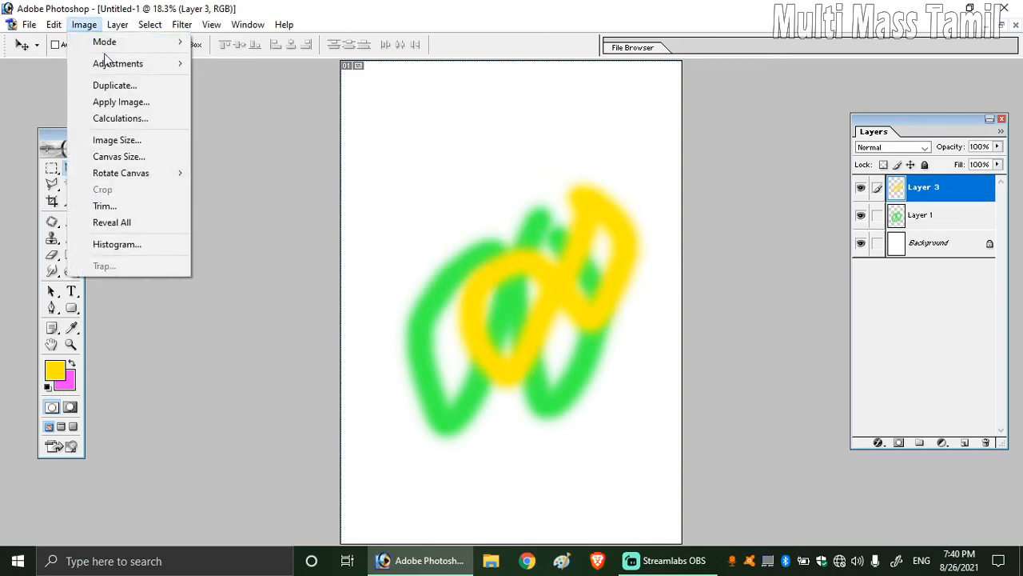
mouse_move(109, 63)
mouse_move(119, 28)
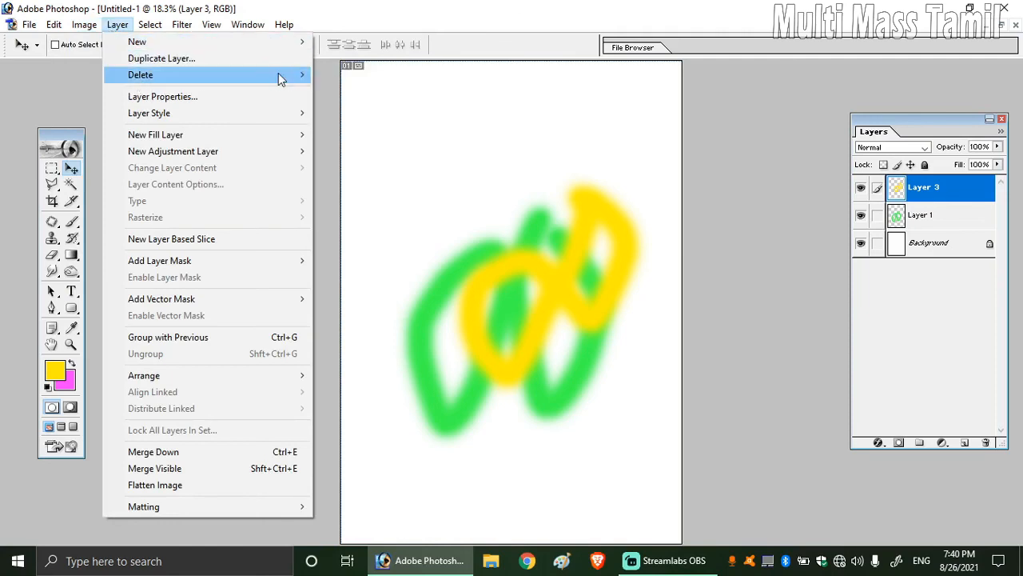
mouse_move(280, 76)
click(345, 75)
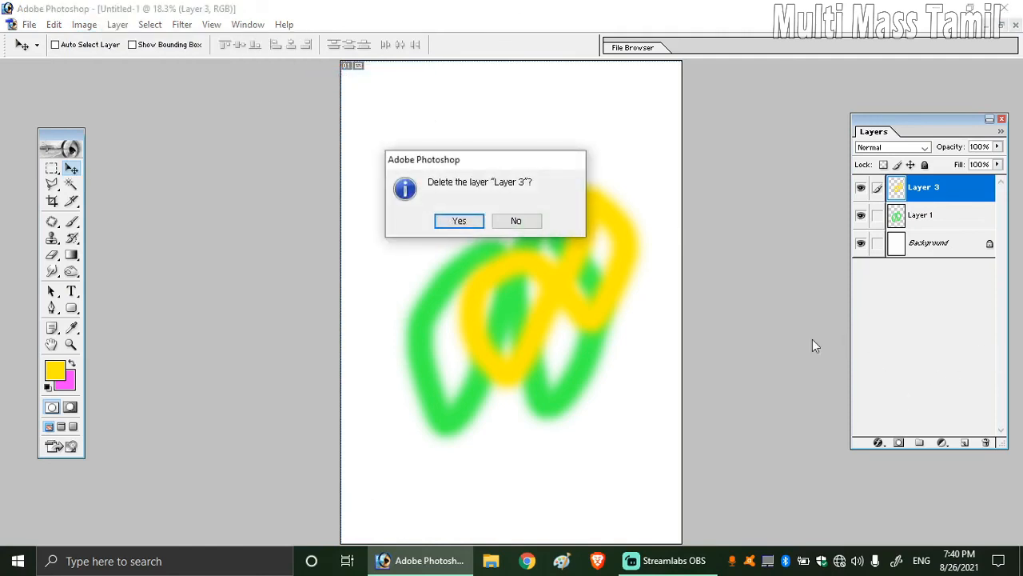
click(459, 222)
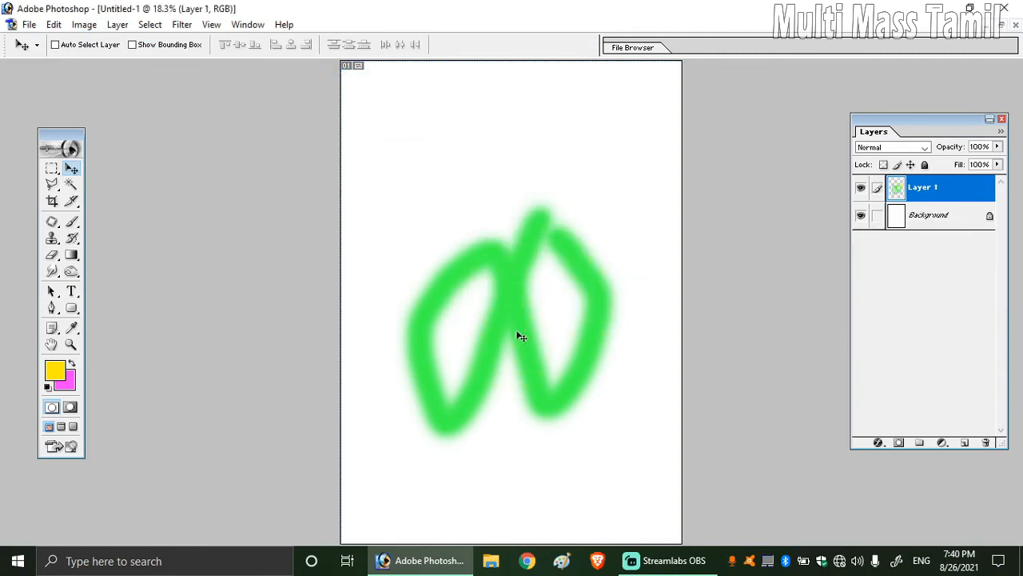